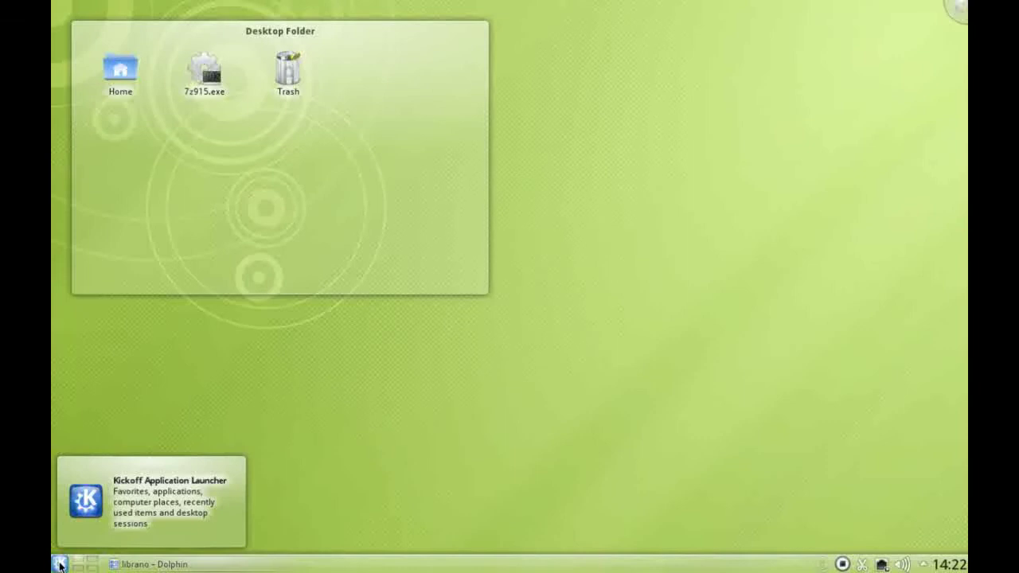
Open the K menu launcher and search for 'q4wine'.
{"action": "left_click", "coordinate": [60, 566]}
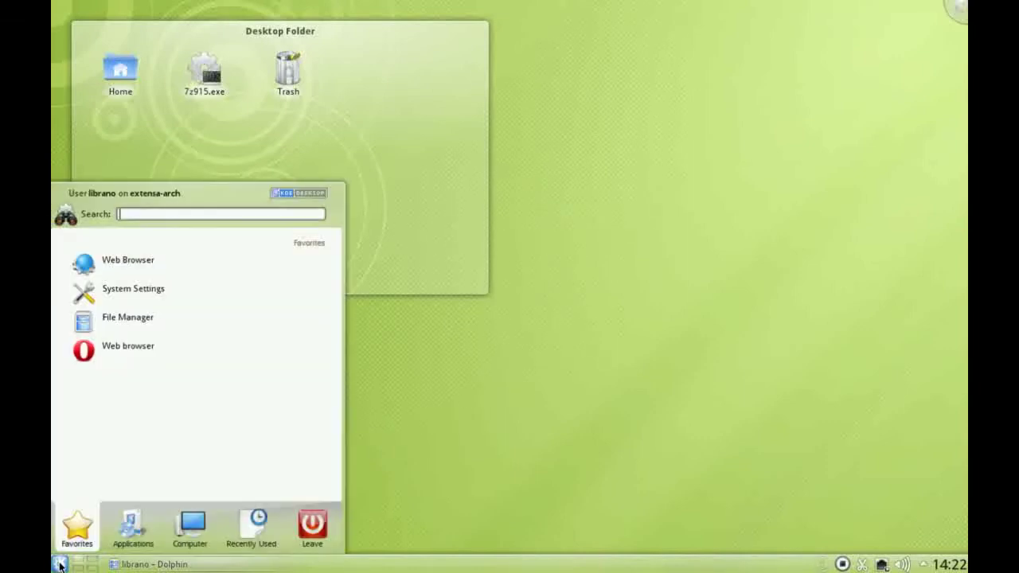
{"action": "type", "text": "q4w"}
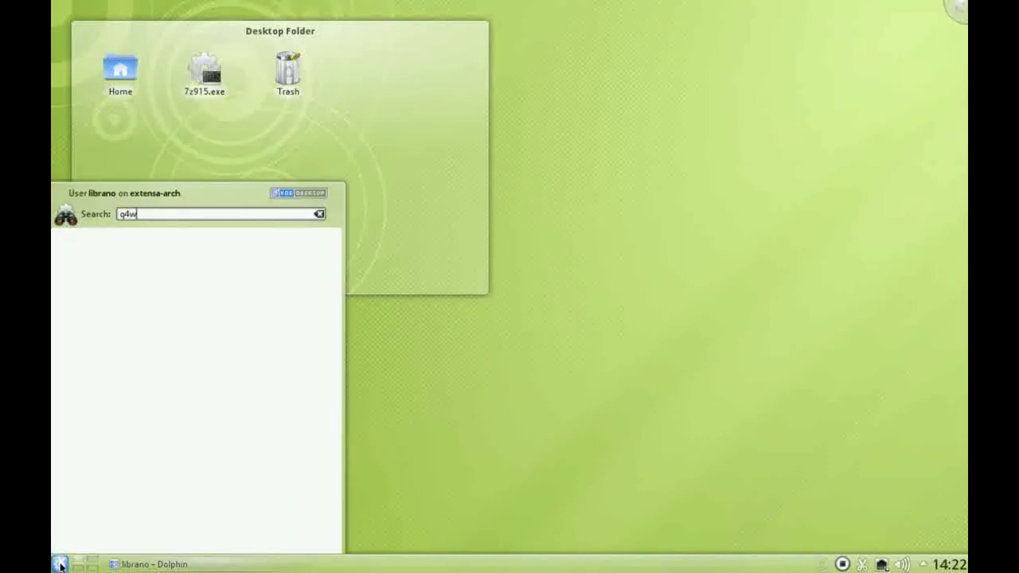
{"action": "type", "text": "ine"}
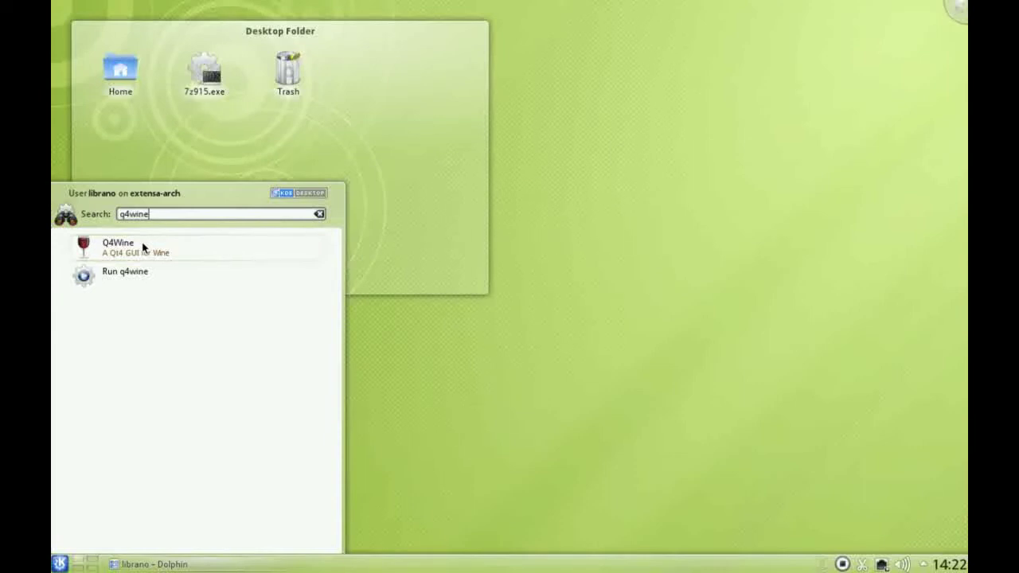
Launch Q4Wine and advance its first startup wizard past the default Wine paths.
{"action": "left_click", "coordinate": [144, 247]}
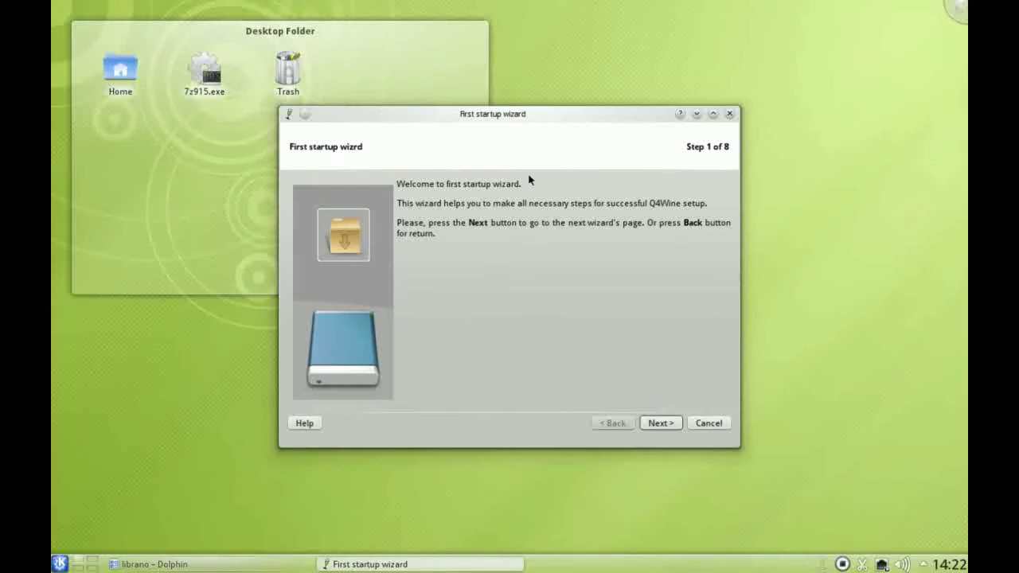
{"action": "left_click", "coordinate": [663, 425]}
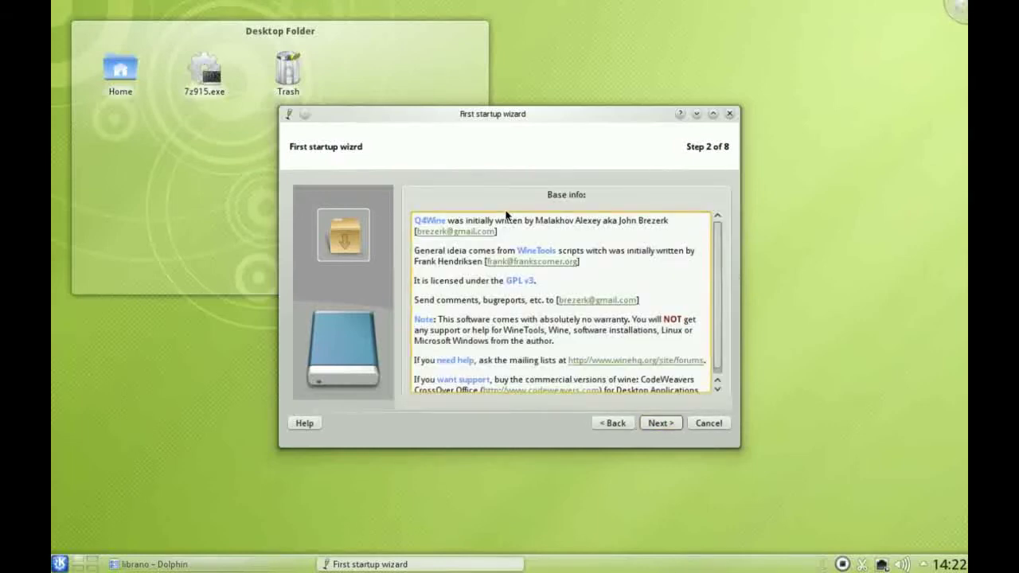
{"action": "left_click", "coordinate": [663, 422]}
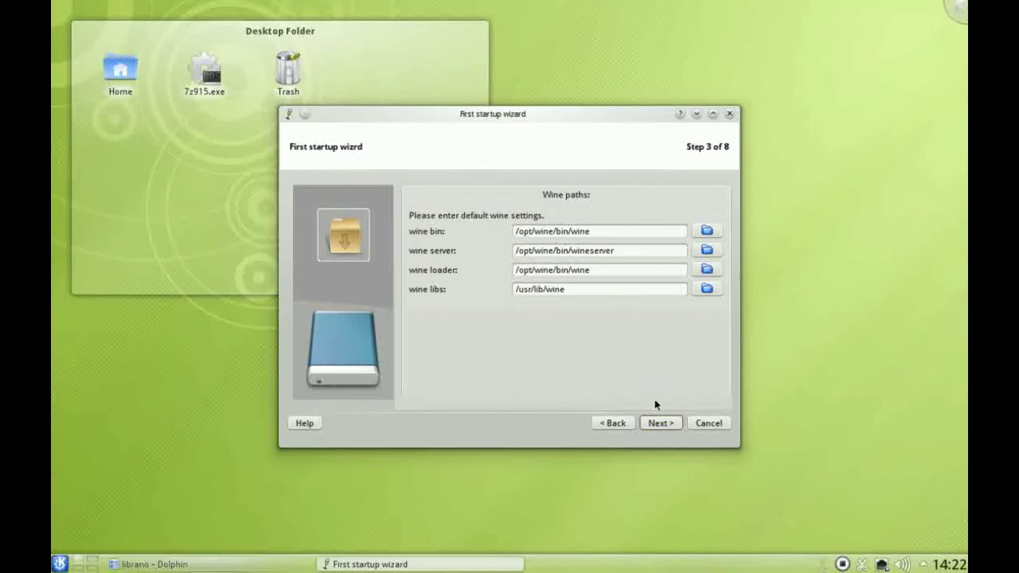
{"action": "left_click", "coordinate": [667, 425]}
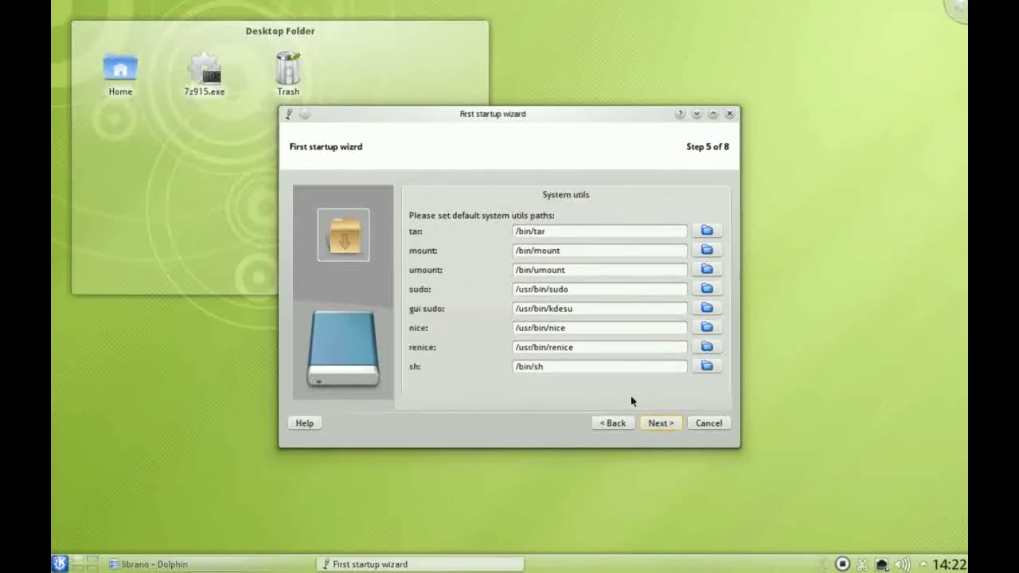
Keep the default utility paths, no proxy and the FuseISO mount profile to reach step 8.
{"action": "left_click_drag", "start_coordinate": [516, 110], "coordinate": [525, 102]}
{"action": "left_click_drag", "start_coordinate": [614, 111], "coordinate": [576, 139]}
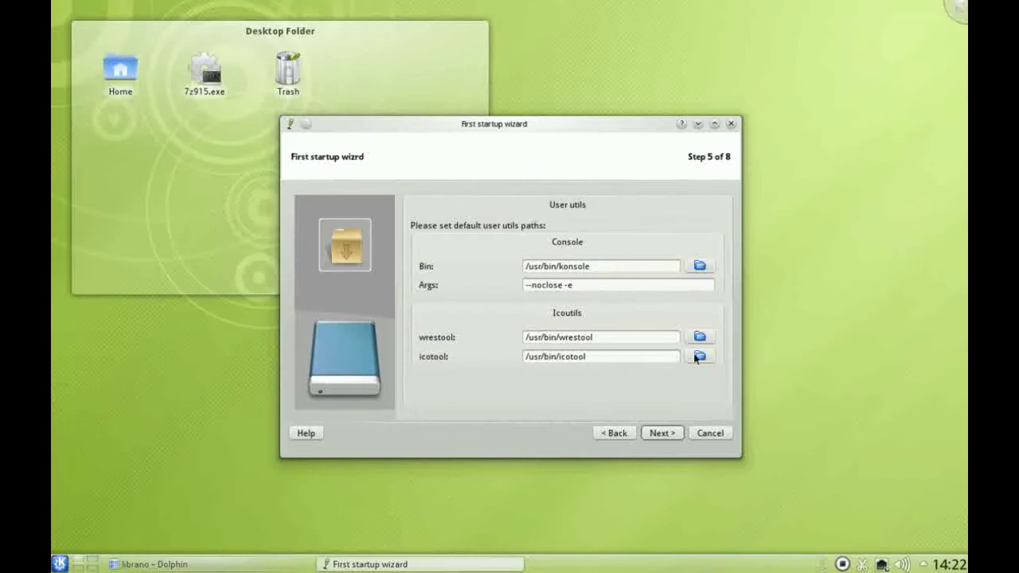
{"action": "left_click", "coordinate": [668, 435]}
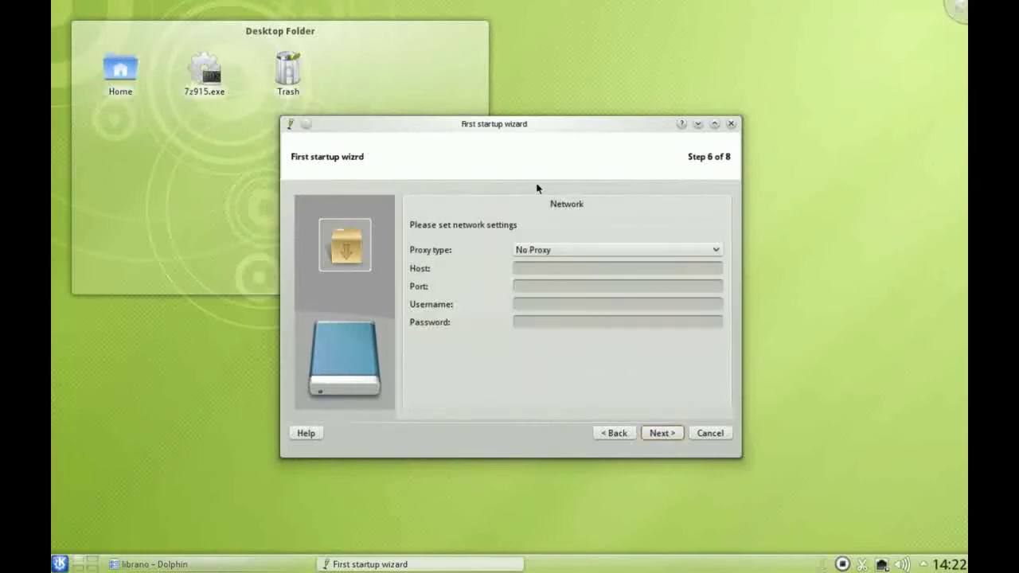
{"action": "left_click", "coordinate": [665, 436]}
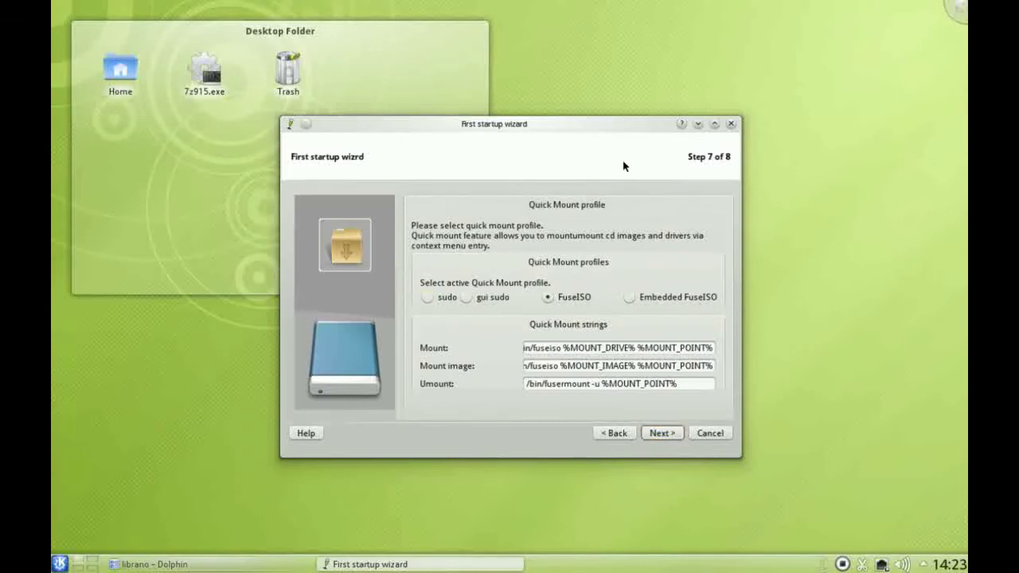
{"action": "left_click_drag", "start_coordinate": [562, 125], "coordinate": [592, 108]}
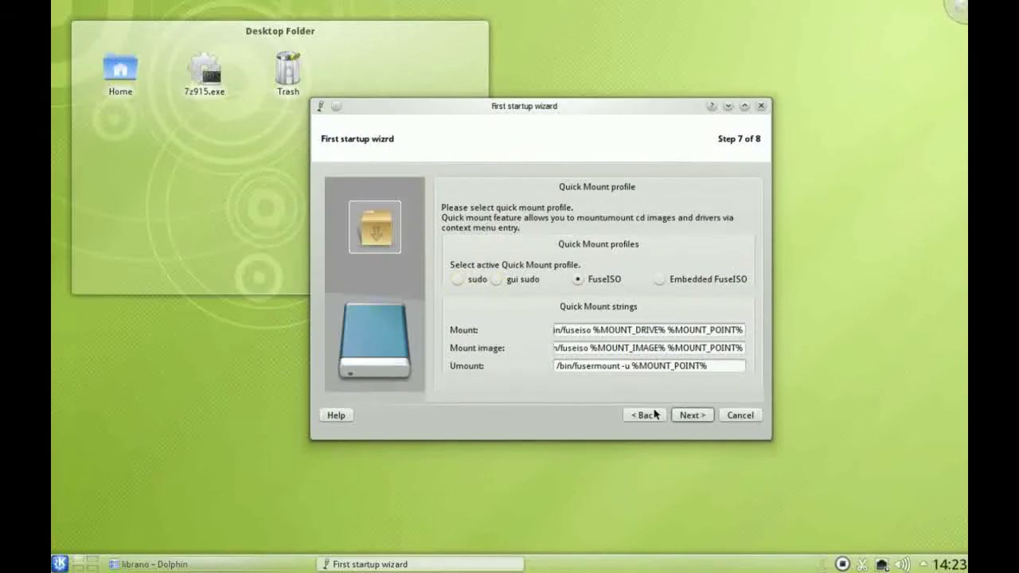
{"action": "left_click", "coordinate": [692, 417]}
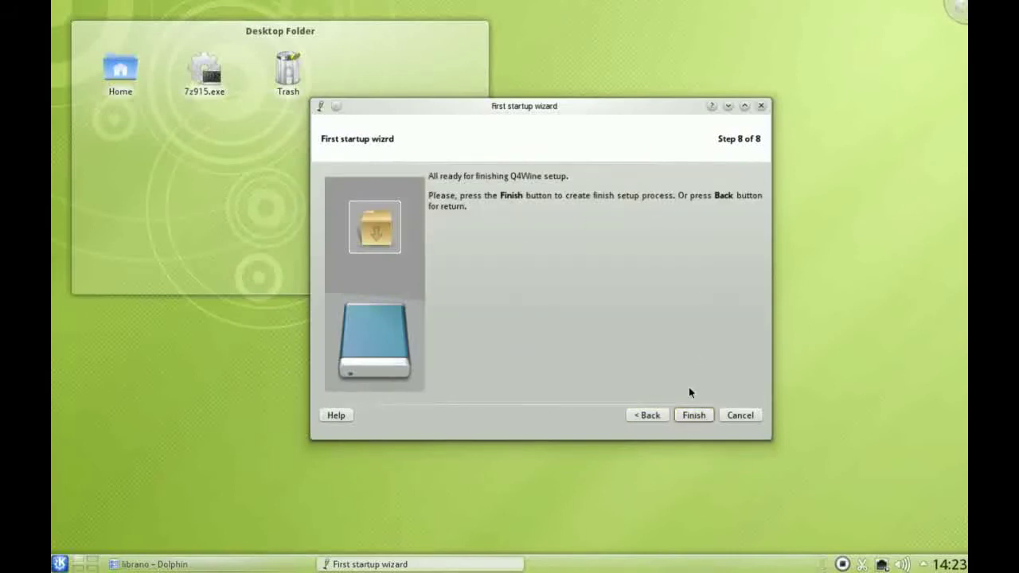
Finish the wizard, accept the Flash plugin offer, and quit the Konqueror documentation window.
{"action": "left_click", "coordinate": [686, 414]}
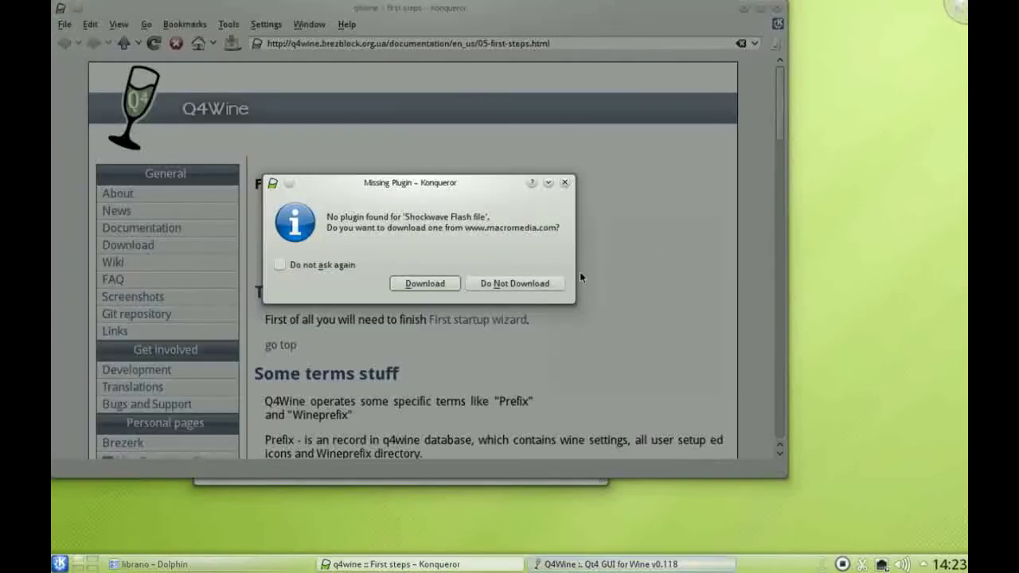
{"action": "left_click", "coordinate": [426, 284]}
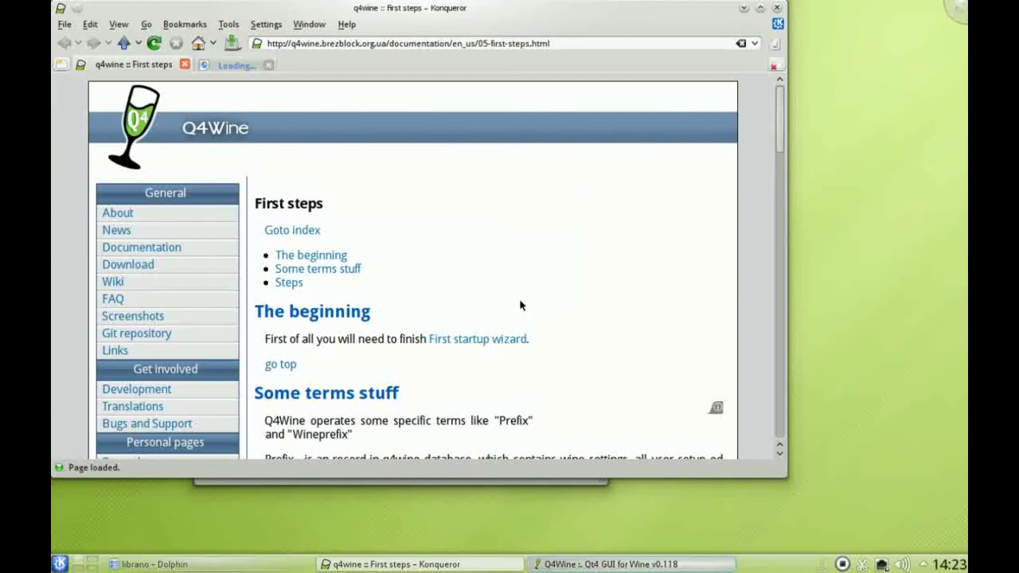
{"action": "left_click", "coordinate": [776, 8]}
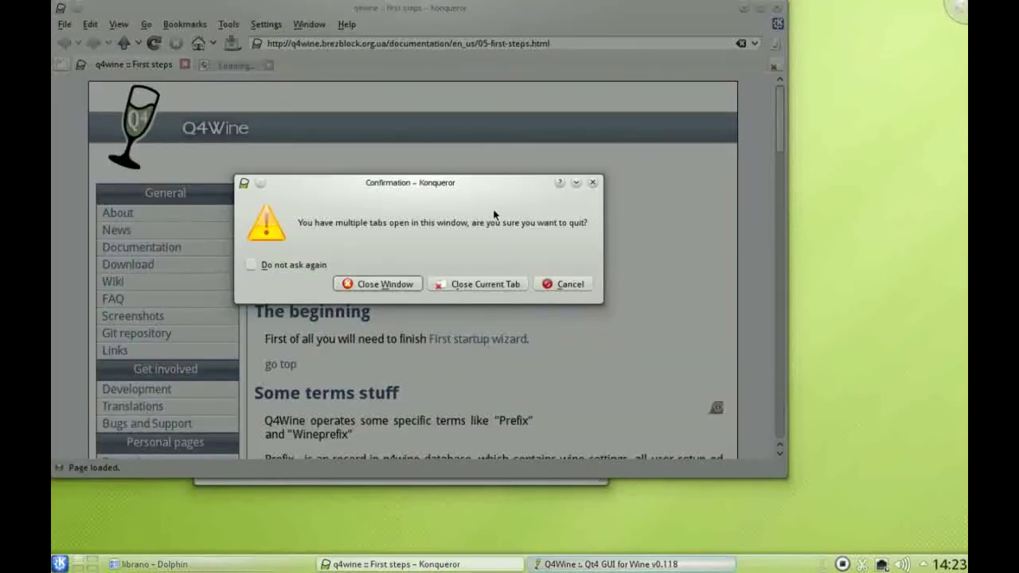
{"action": "left_click", "coordinate": [379, 284]}
{"action": "left_click_drag", "start_coordinate": [403, 152], "coordinate": [532, 108]}
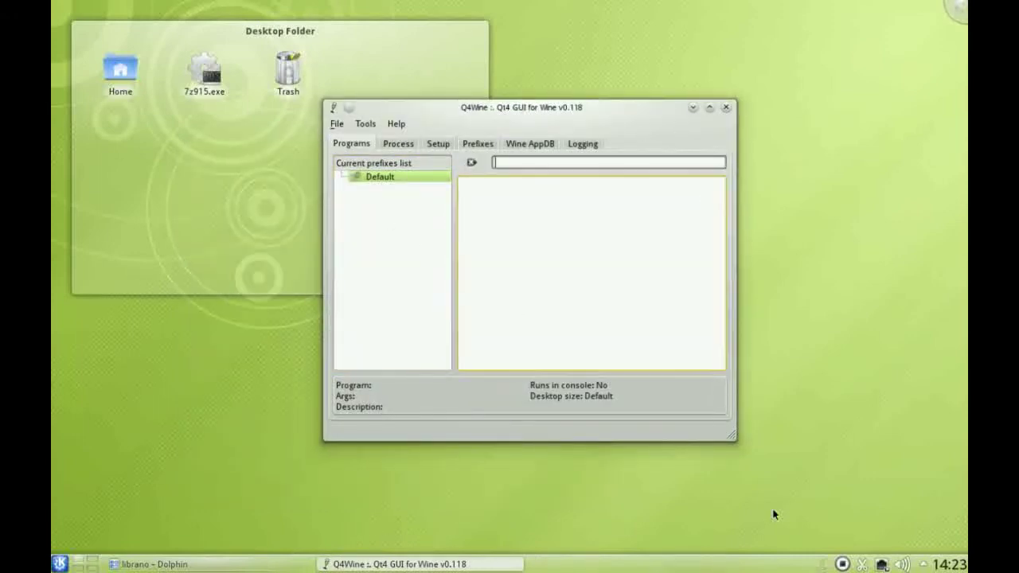
{"action": "left_click_drag", "start_coordinate": [539, 106], "coordinate": [540, 113]}
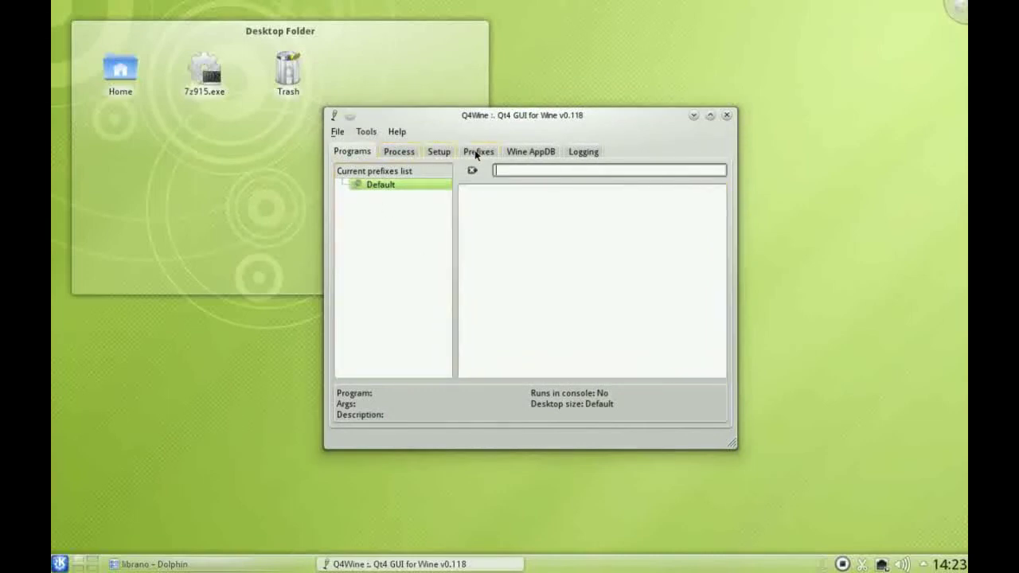
{"action": "left_click", "coordinate": [337, 133]}
{"action": "mouse_move", "coordinate": [373, 136]}
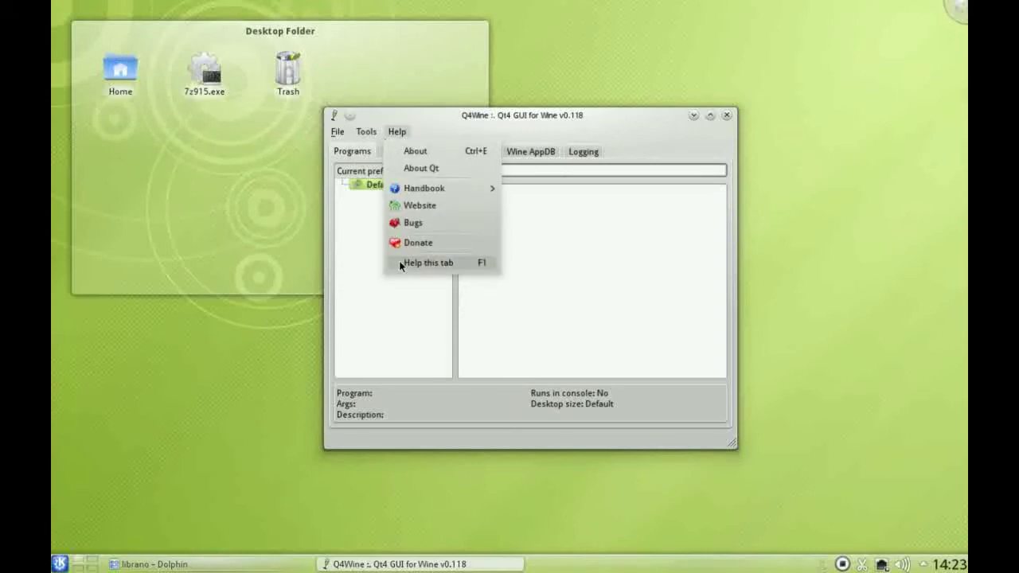
{"action": "left_click", "coordinate": [385, 292]}
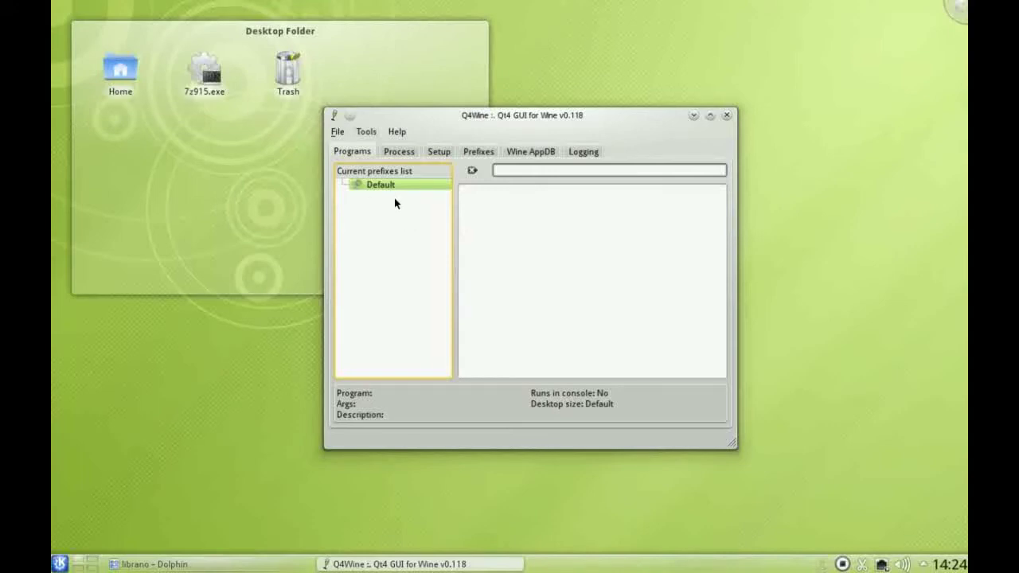
Look through the Process, Setup, Prefixes and Logging tabs in turn.
{"action": "key", "text": "Tab"}
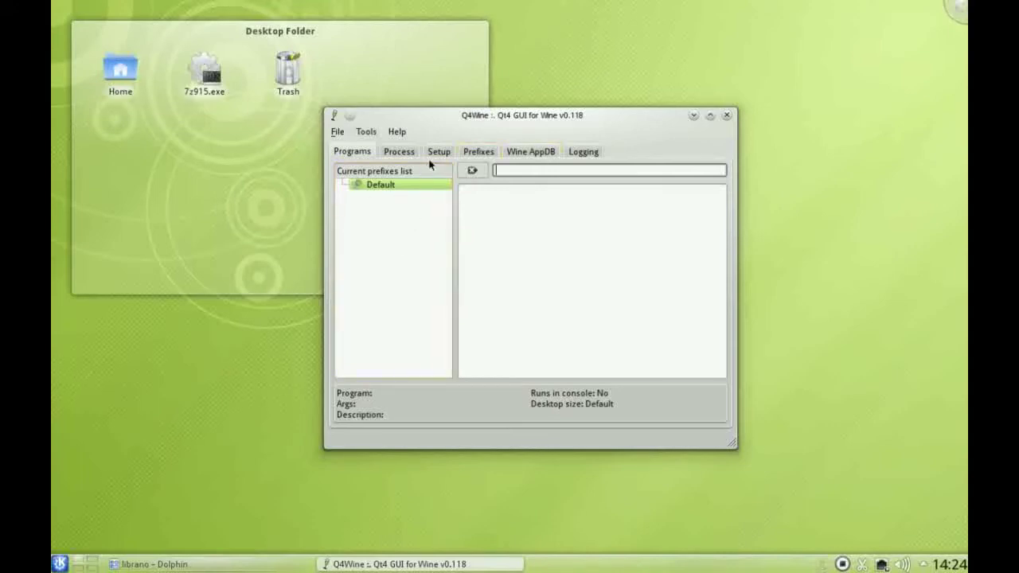
{"action": "left_click", "coordinate": [397, 151]}
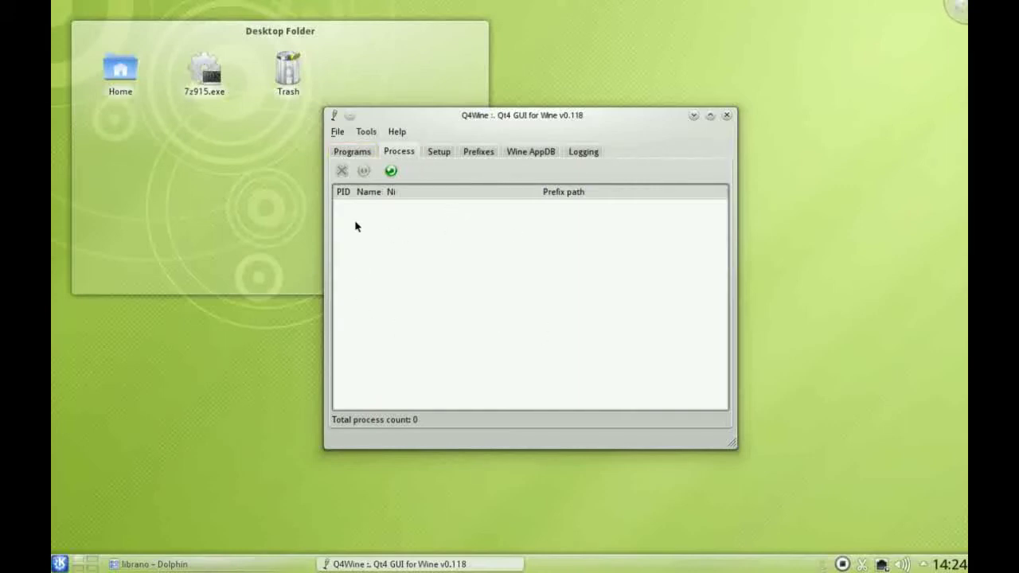
{"action": "left_click", "coordinate": [440, 153]}
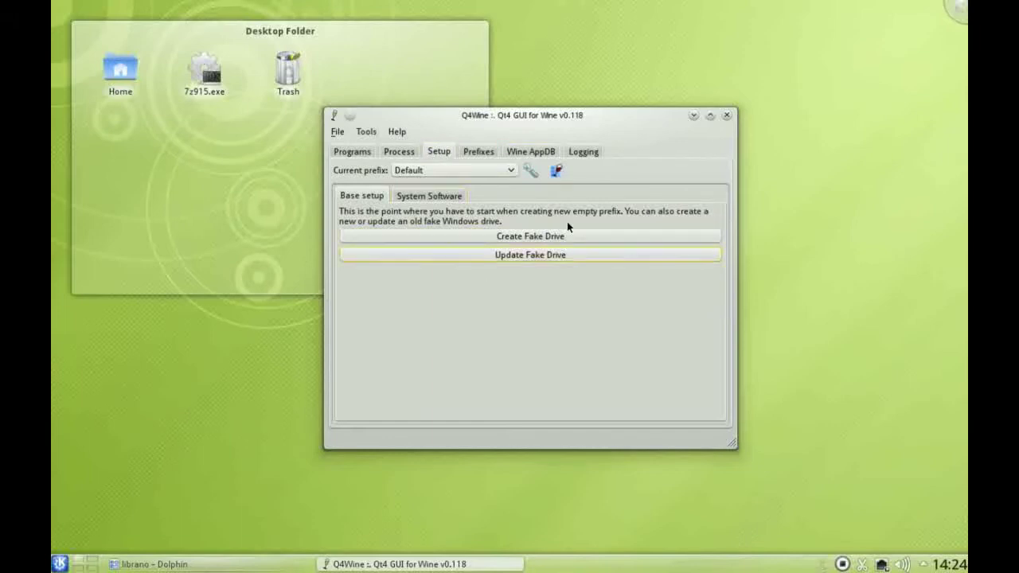
{"action": "left_click", "coordinate": [479, 152]}
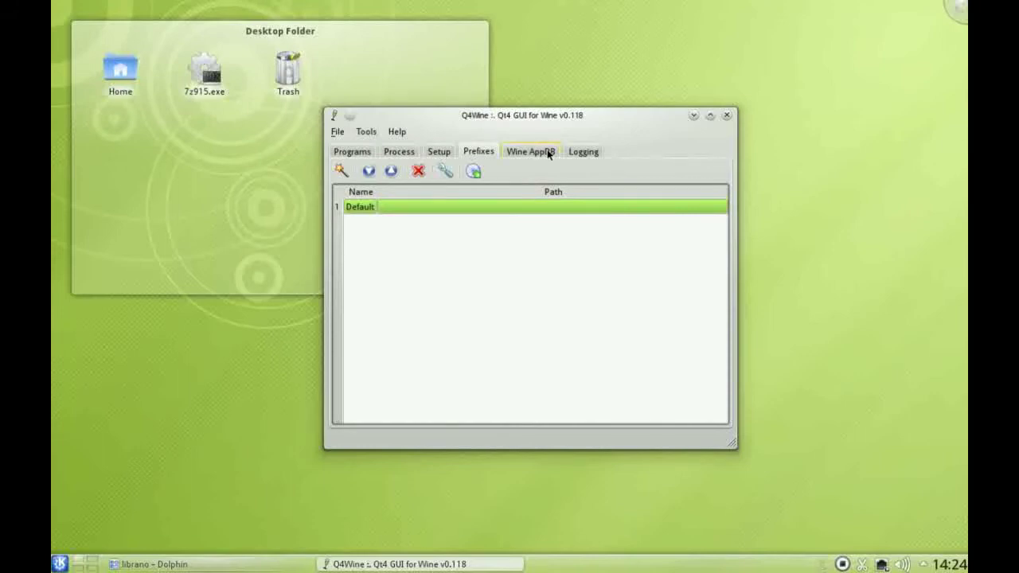
{"action": "left_click", "coordinate": [588, 153]}
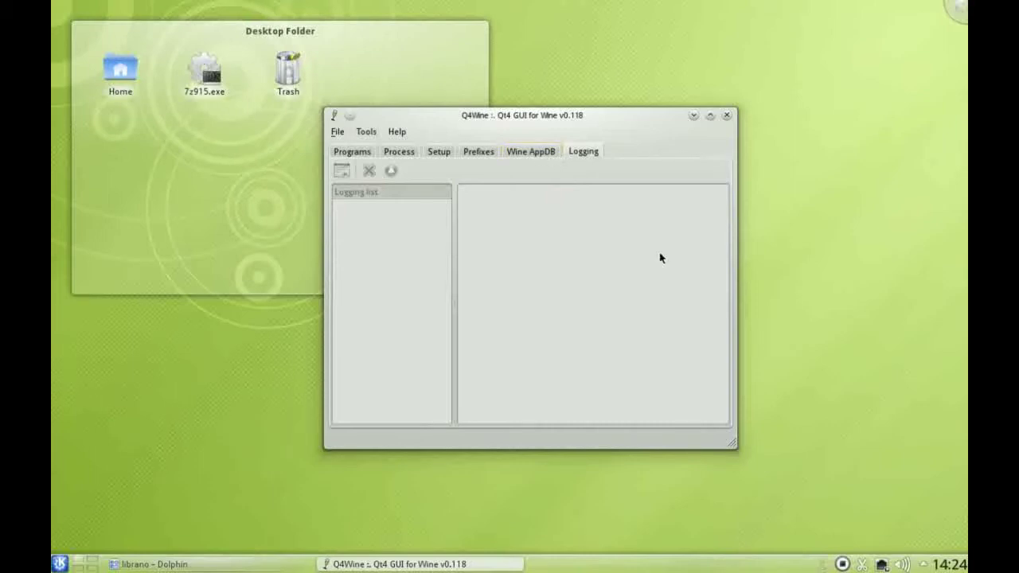
Search the Wine AppDB for 'office' and scroll through the compatibility results.
{"action": "left_click", "coordinate": [549, 152]}
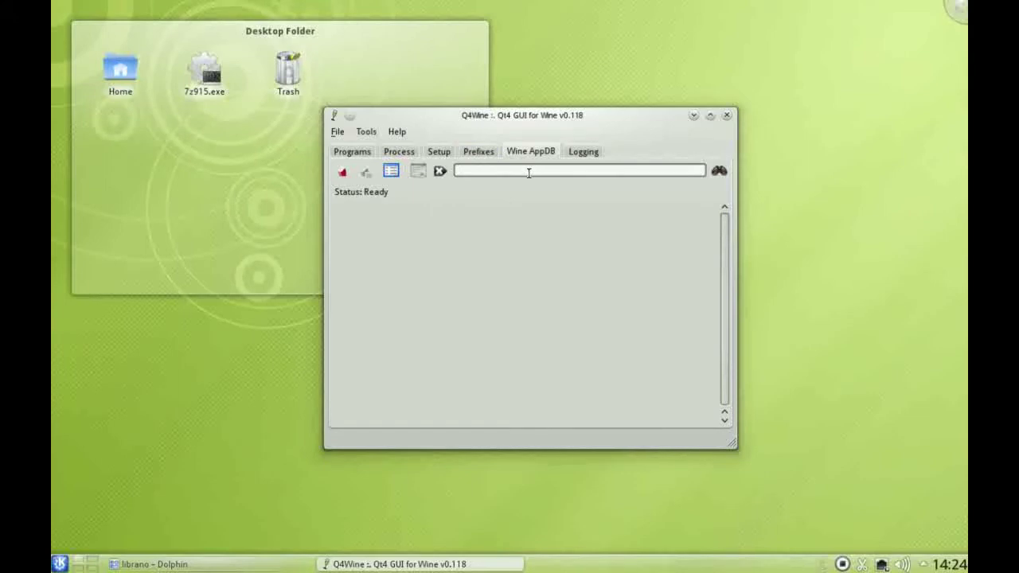
{"action": "type", "text": "office"}
{"action": "left_click", "coordinate": [719, 172]}
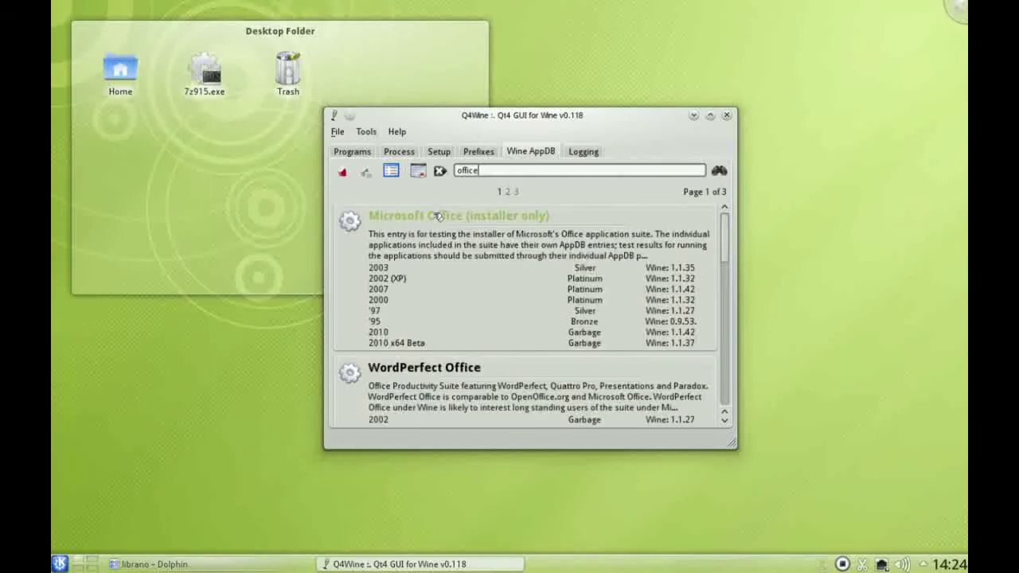
{"action": "scroll", "coordinate": [724, 229], "scroll_direction": "down", "scroll_amount": 1}
{"action": "left_click_drag", "start_coordinate": [724, 228], "coordinate": [693, 221]}
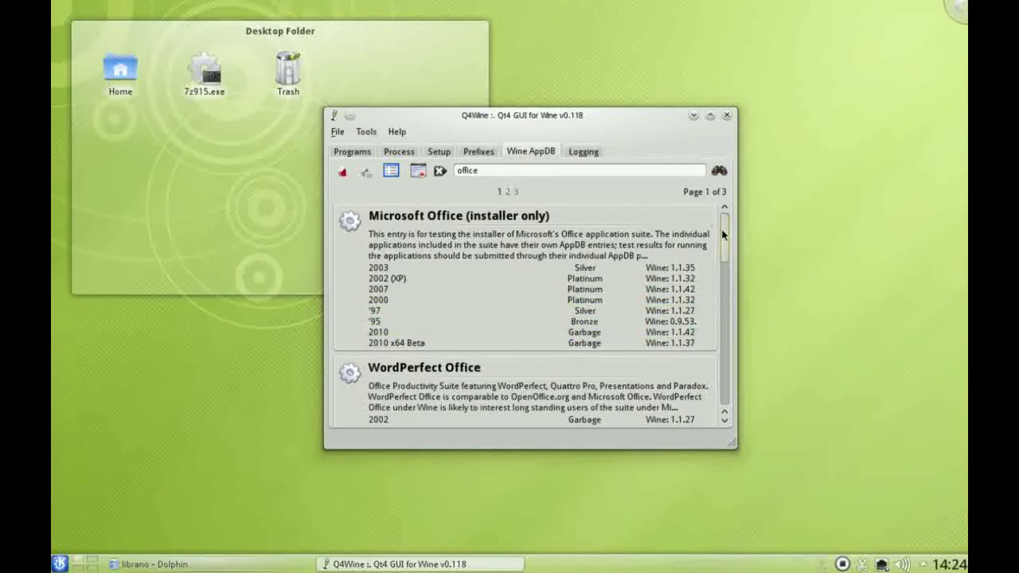
{"action": "left_click_drag", "start_coordinate": [724, 234], "coordinate": [726, 199]}
{"action": "left_click_drag", "start_coordinate": [502, 117], "coordinate": [506, 112]}
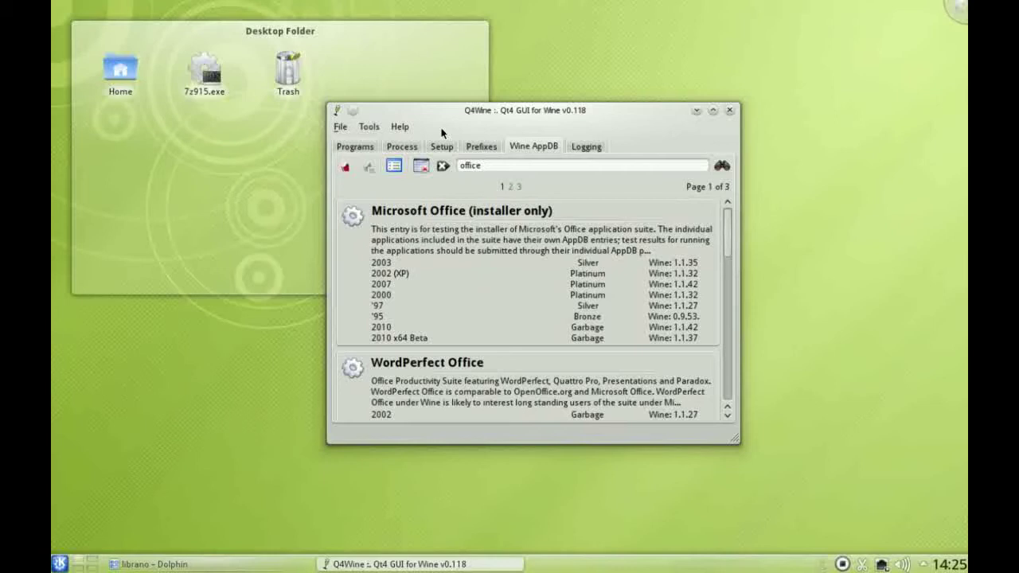
Start a new prefix and create a 7zip folder in home as its path.
{"action": "left_click", "coordinate": [488, 150]}
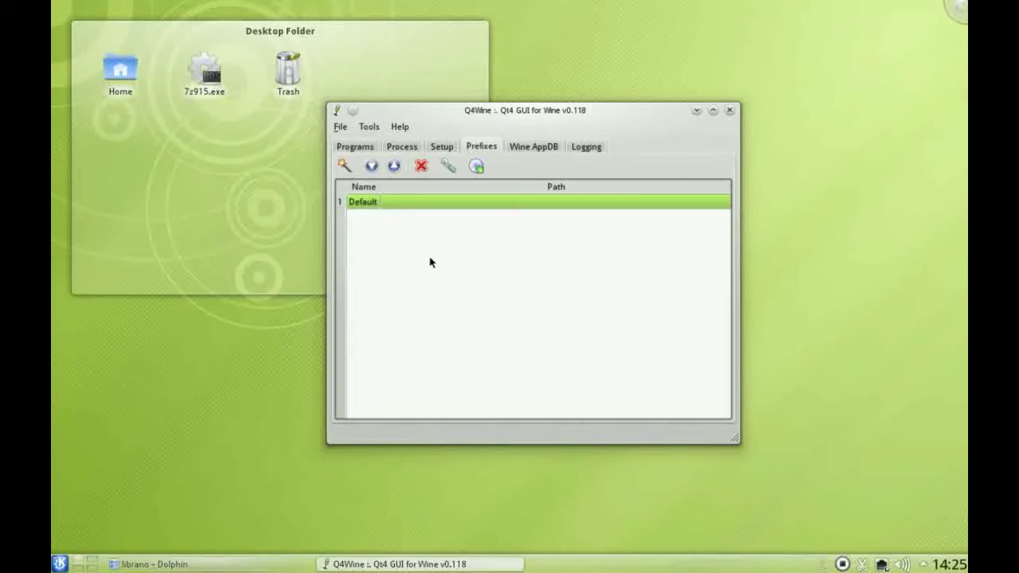
{"action": "left_click", "coordinate": [345, 164]}
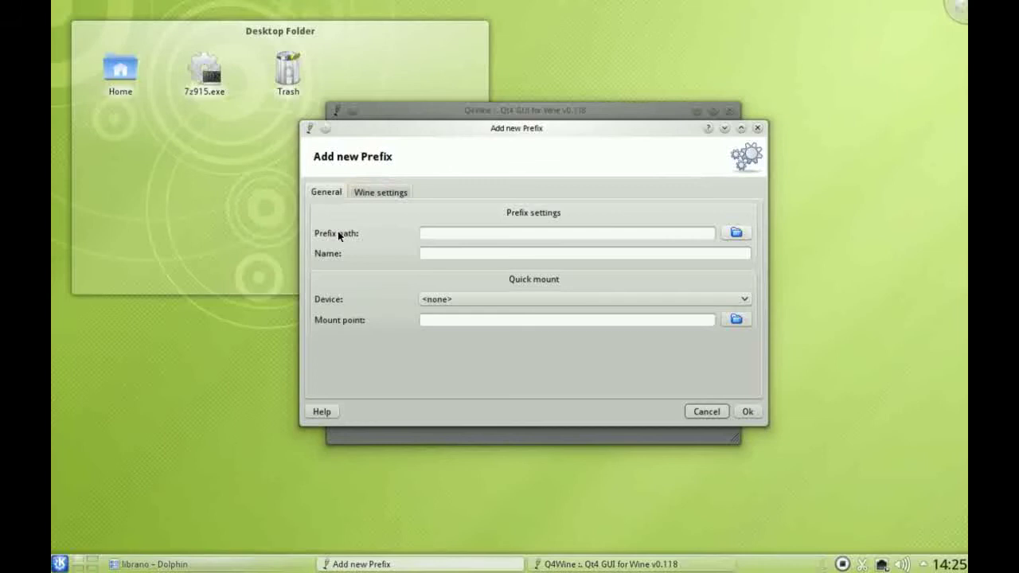
{"action": "left_click", "coordinate": [737, 231]}
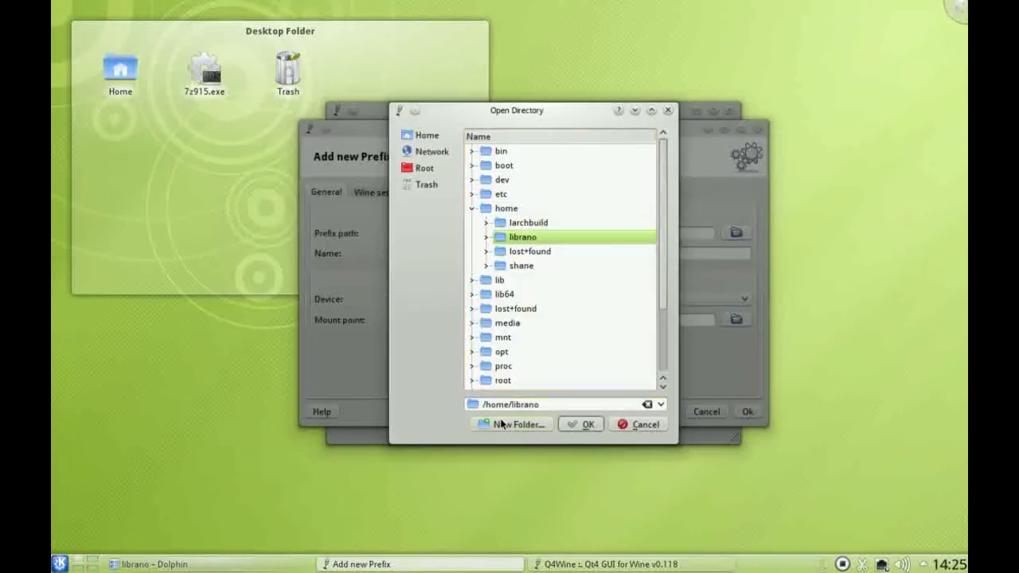
{"action": "left_click", "coordinate": [509, 423]}
{"action": "key", "text": "BackSpace"}
{"action": "type", "text": "7z"}
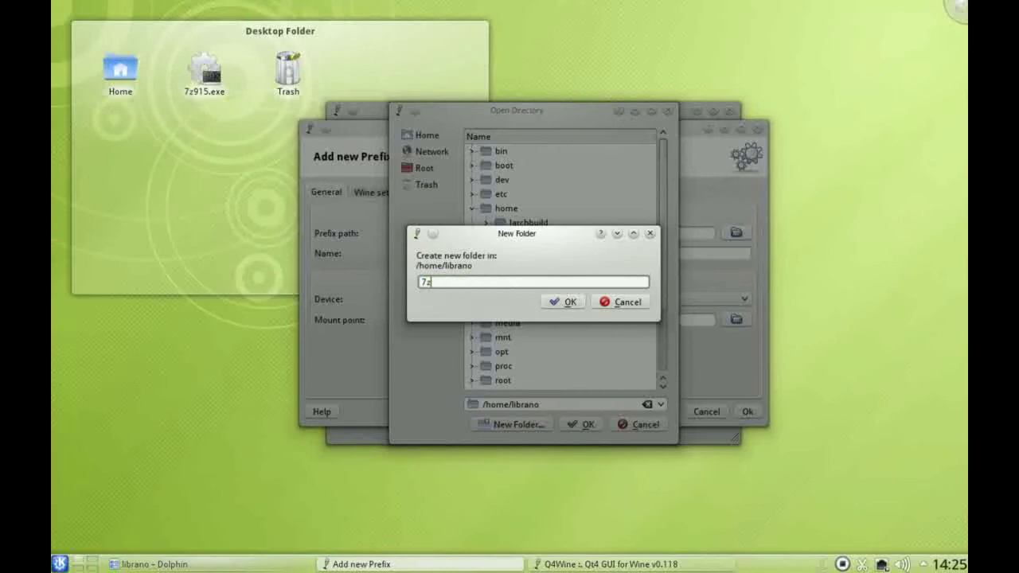
{"action": "type", "text": "ip"}
{"action": "left_click", "coordinate": [565, 302]}
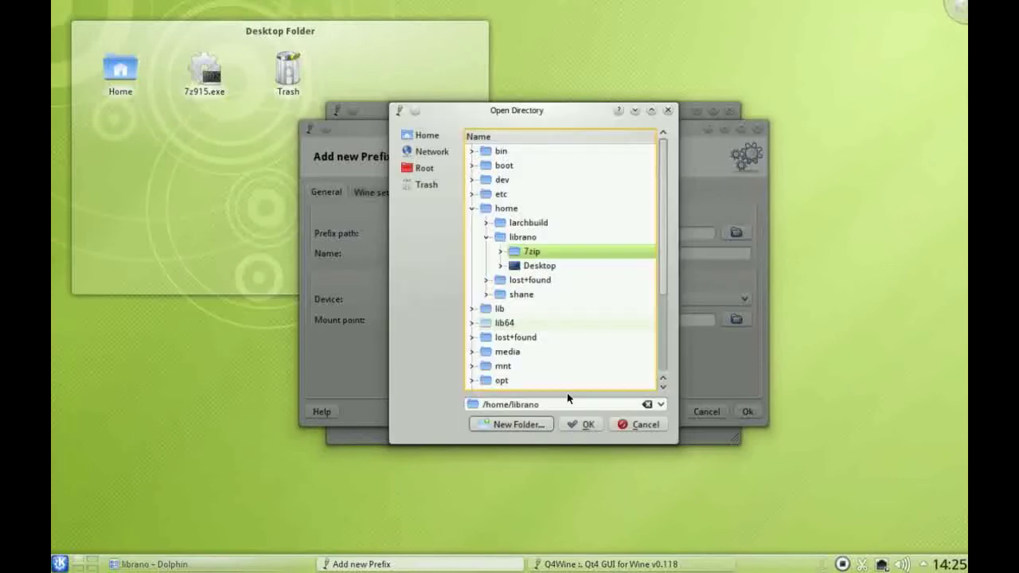
{"action": "left_click", "coordinate": [589, 424]}
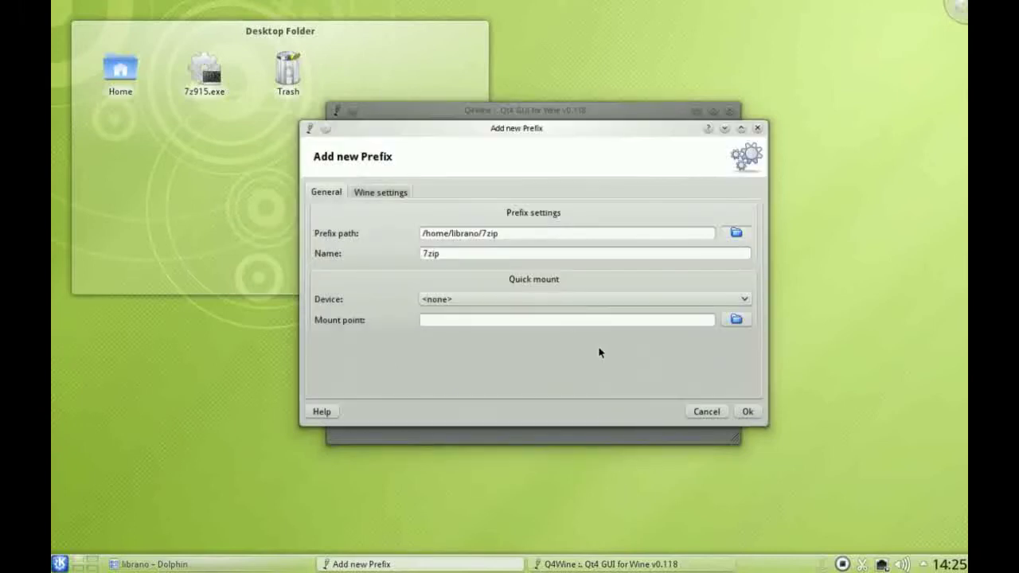
Leave the quick mount device at <none>, check Wine settings, and save the 7zip prefix.
{"action": "left_click", "coordinate": [419, 252]}
{"action": "left_click", "coordinate": [463, 303]}
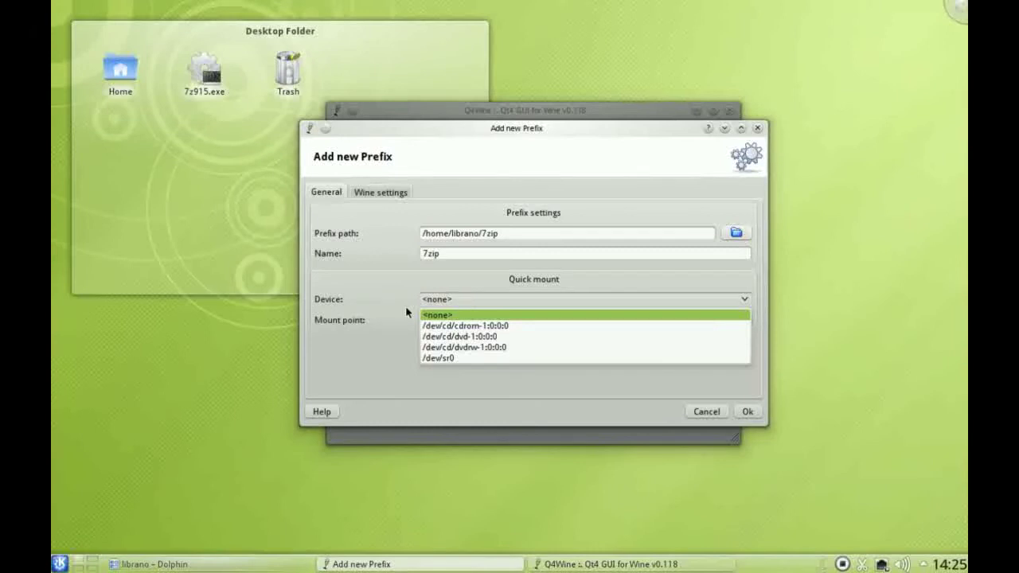
{"action": "left_click", "coordinate": [446, 312]}
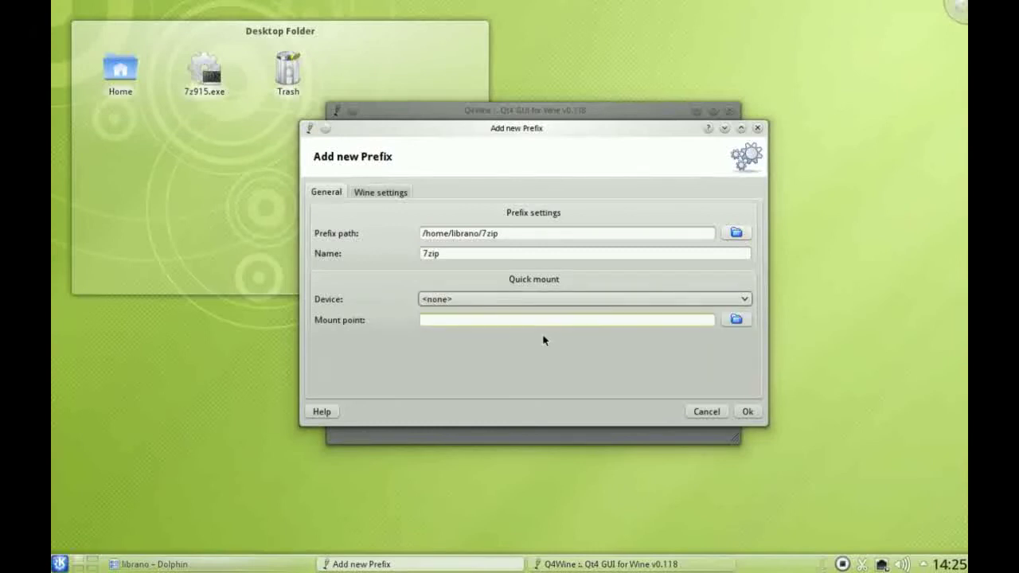
{"action": "left_click", "coordinate": [403, 193]}
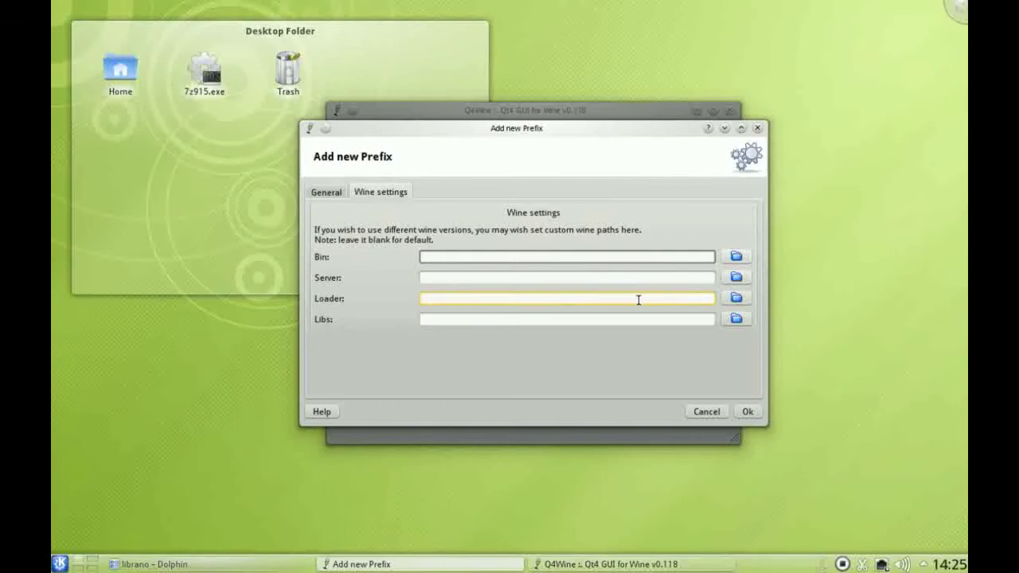
{"action": "left_click", "coordinate": [753, 414]}
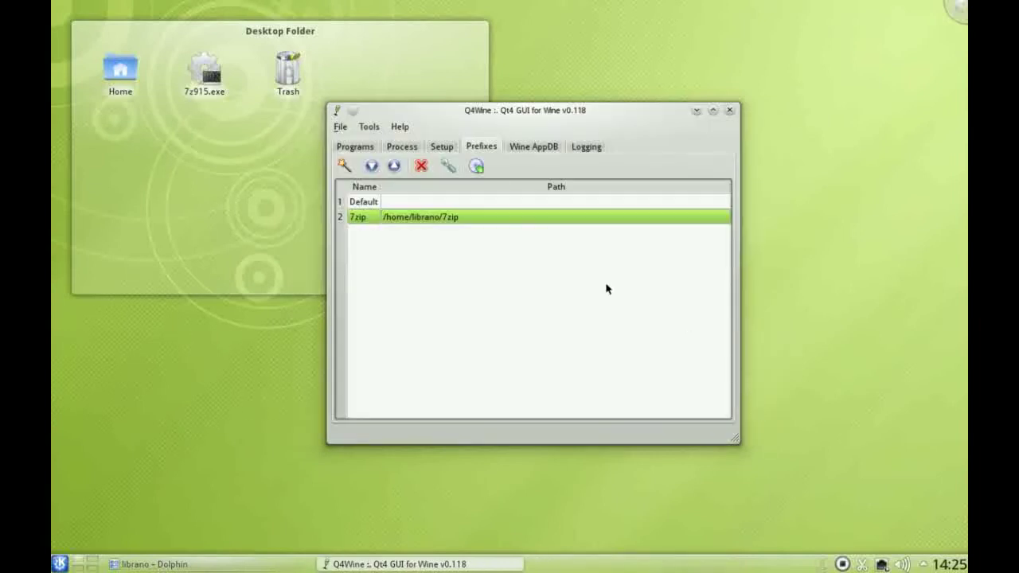
Start creating a fake drive for the 7zip prefix and reach the general settings step.
{"action": "left_click", "coordinate": [475, 167]}
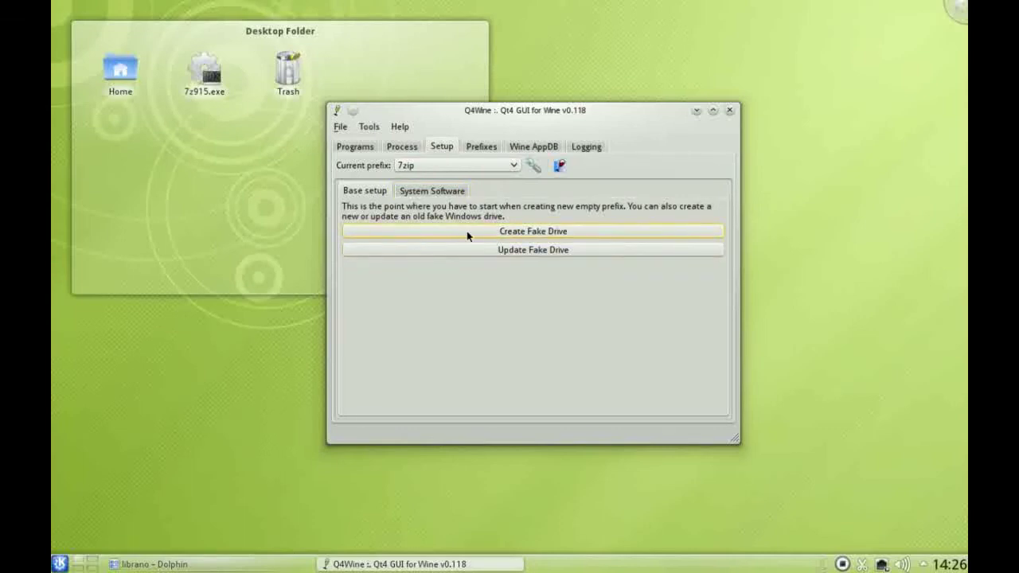
{"action": "left_click", "coordinate": [560, 232]}
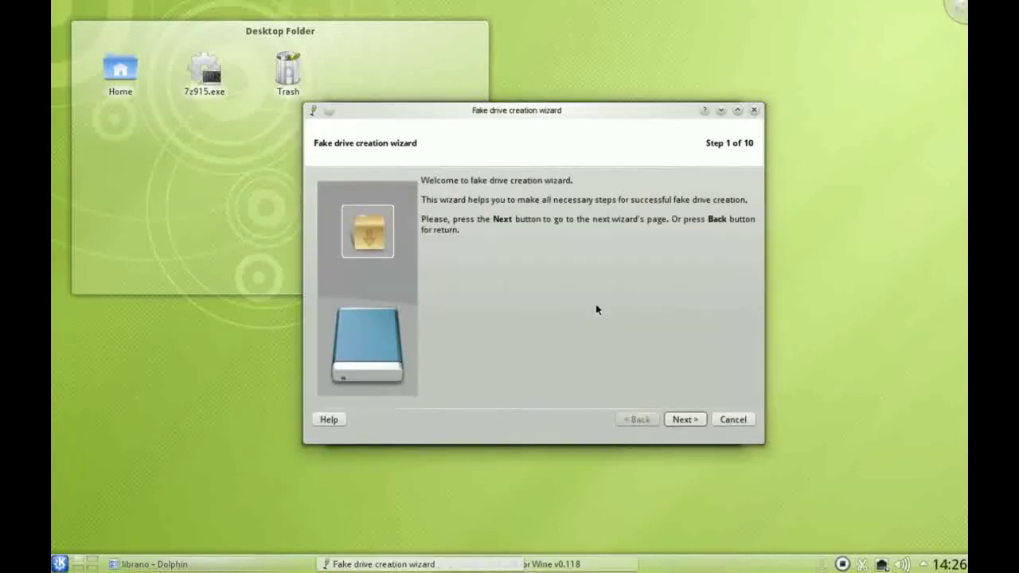
{"action": "left_click", "coordinate": [675, 419]}
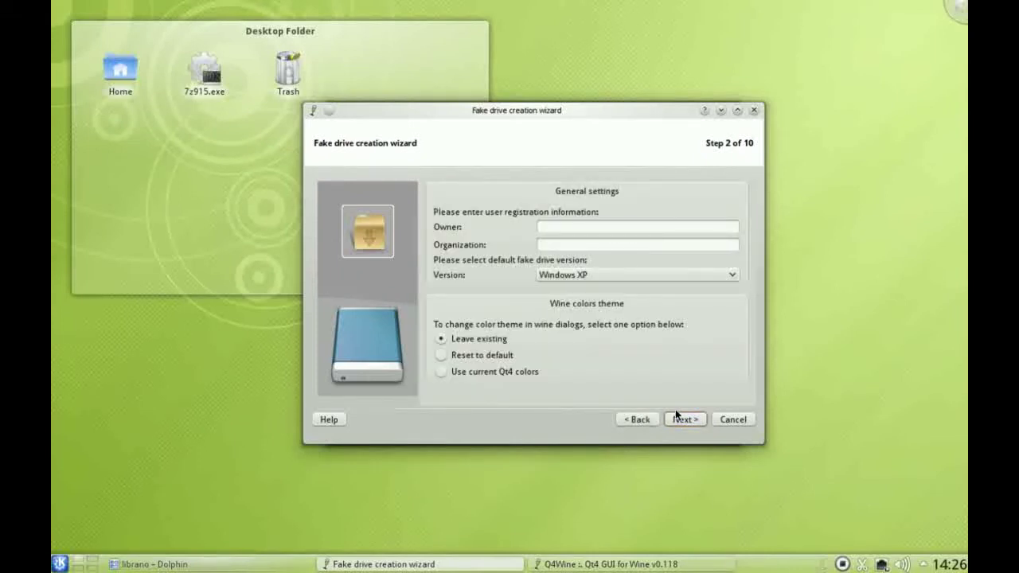
Keep Windows XP as the version and use current Qt4 colours for Wine dialogs.
{"action": "left_click", "coordinate": [571, 227]}
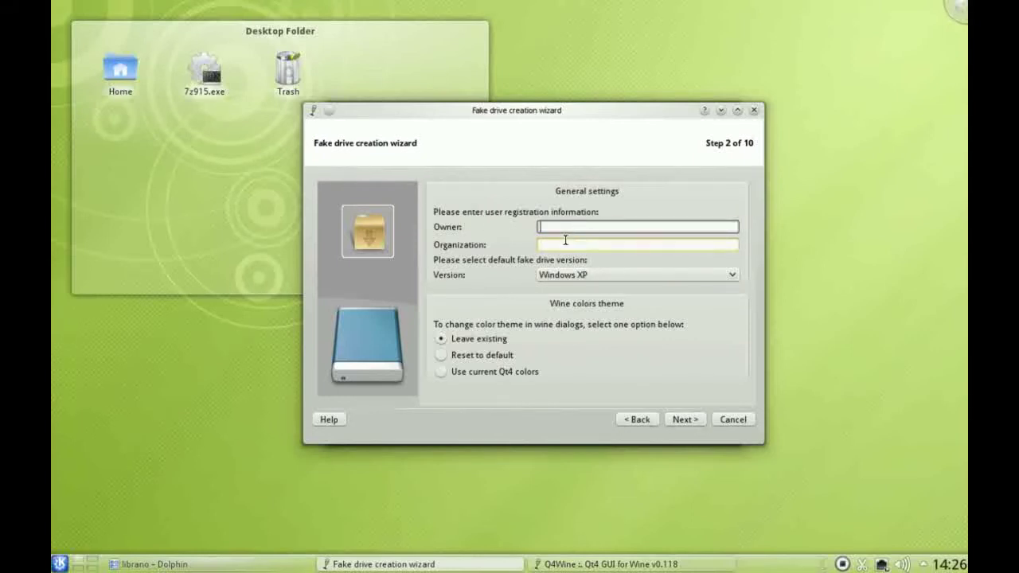
{"action": "left_click", "coordinate": [566, 243]}
{"action": "left_click", "coordinate": [597, 275]}
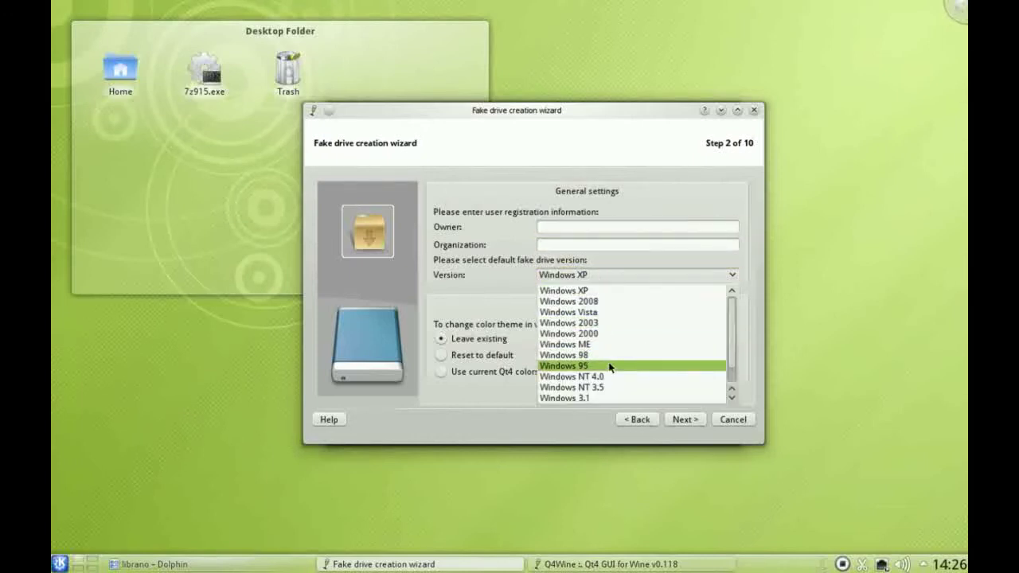
{"action": "scroll", "coordinate": [733, 322], "scroll_direction": "down", "scroll_amount": 2}
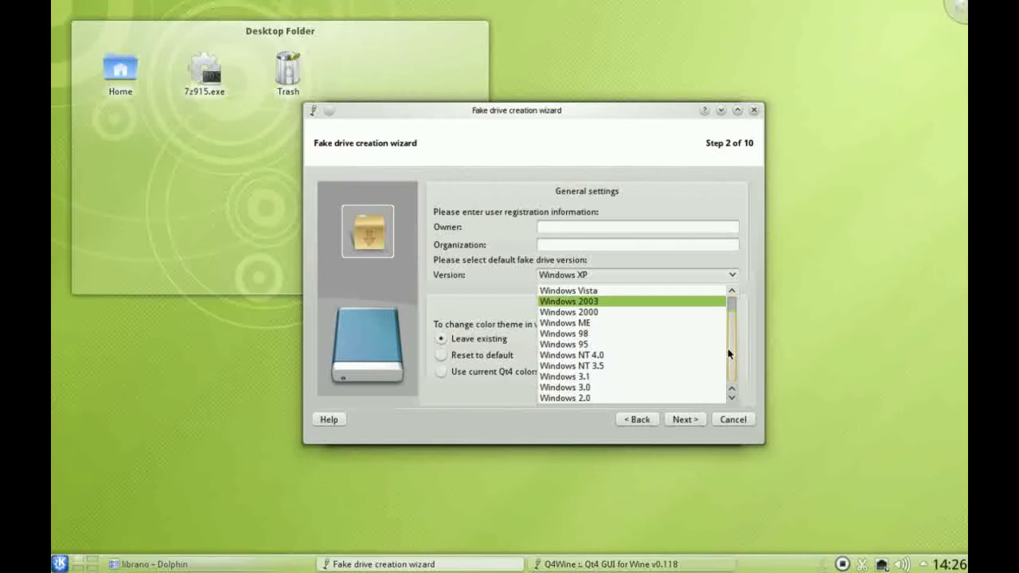
{"action": "scroll", "coordinate": [735, 311], "scroll_direction": "up", "scroll_amount": 2}
{"action": "left_click", "coordinate": [752, 291]}
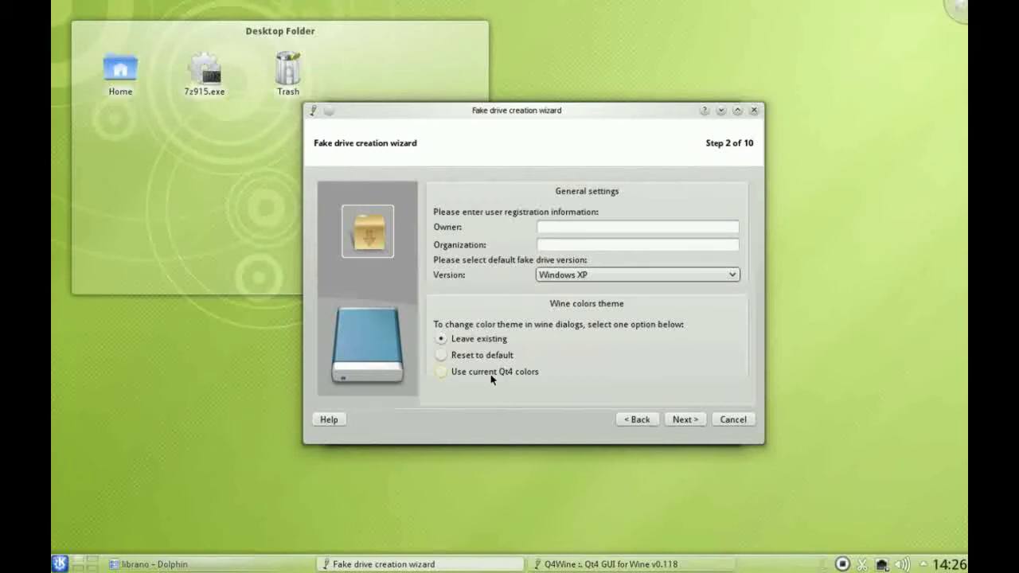
{"action": "left_click", "coordinate": [445, 372]}
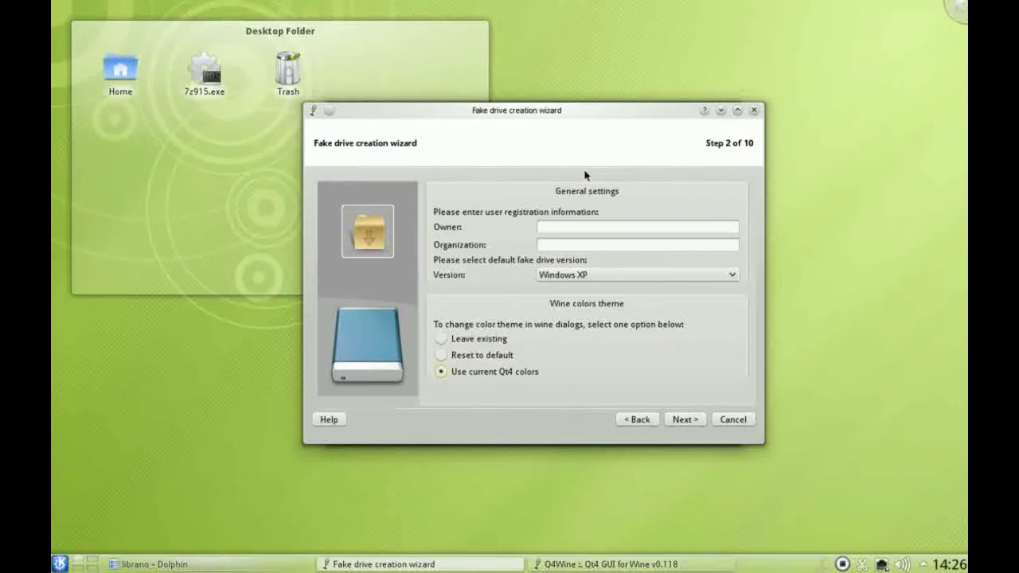
{"action": "mouse_move", "coordinate": [568, 110]}
{"action": "left_mouse_down"}
{"action": "mouse_move", "coordinate": [634, 122]}
{"action": "mouse_move", "coordinate": [580, 107]}
{"action": "left_mouse_up"}
Keep default Direct 3D, video card, OpenGL and X11 settings through to the Wine drives step.
{"action": "left_click", "coordinate": [696, 417]}
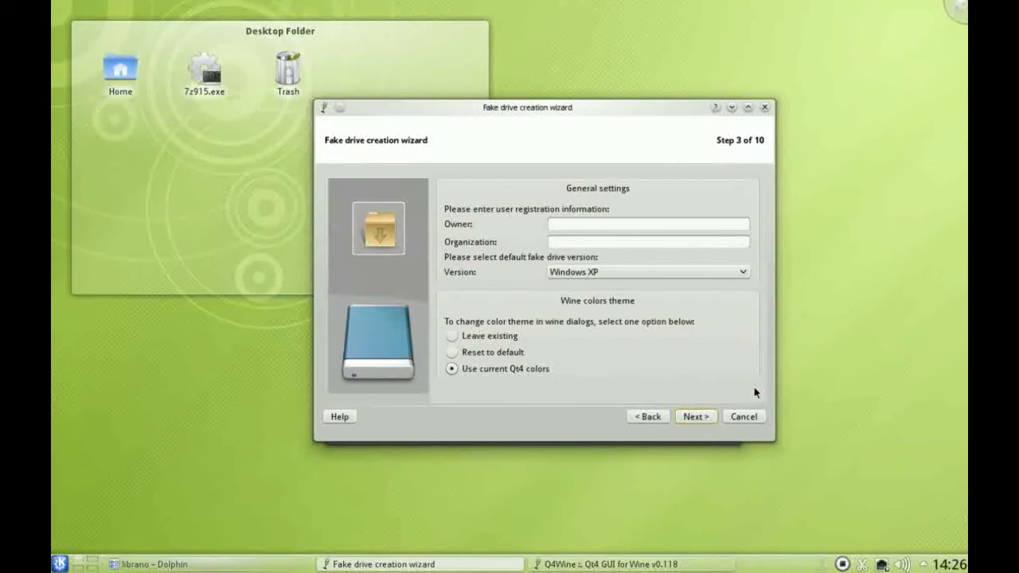
{"action": "left_click", "coordinate": [694, 417]}
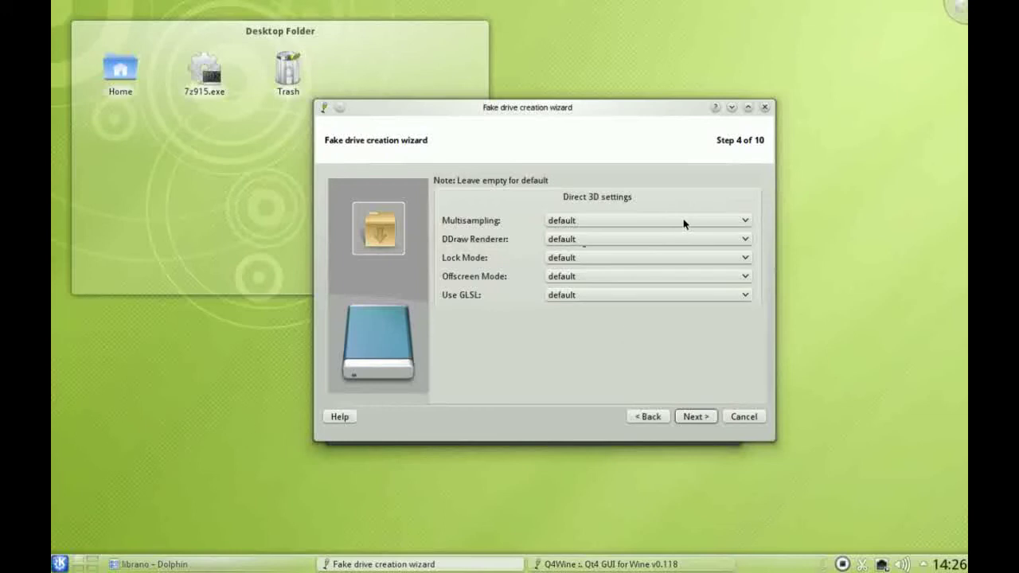
{"action": "left_click", "coordinate": [695, 417]}
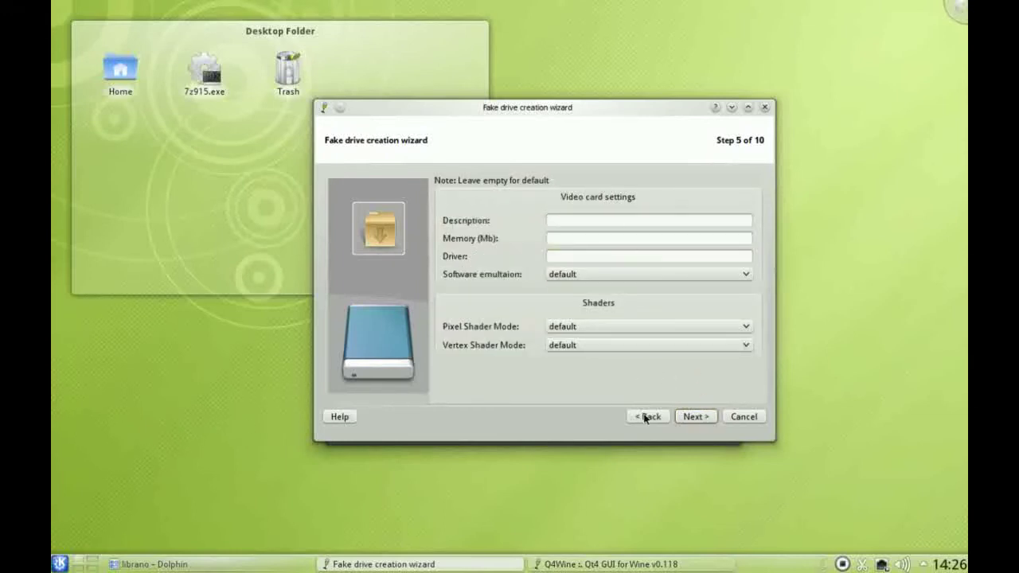
{"action": "left_click", "coordinate": [695, 416]}
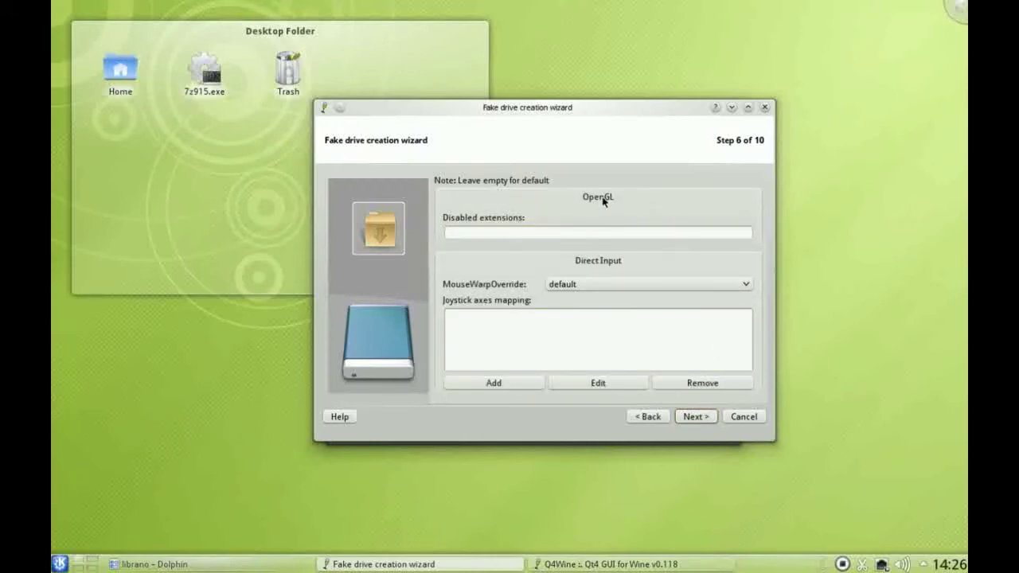
{"action": "left_click", "coordinate": [700, 416]}
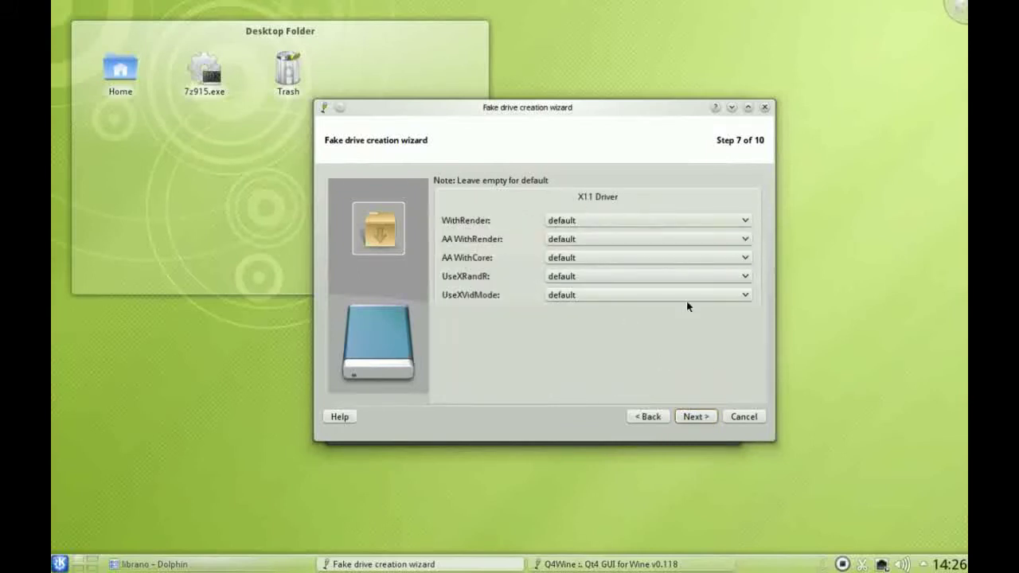
{"action": "left_click", "coordinate": [655, 259]}
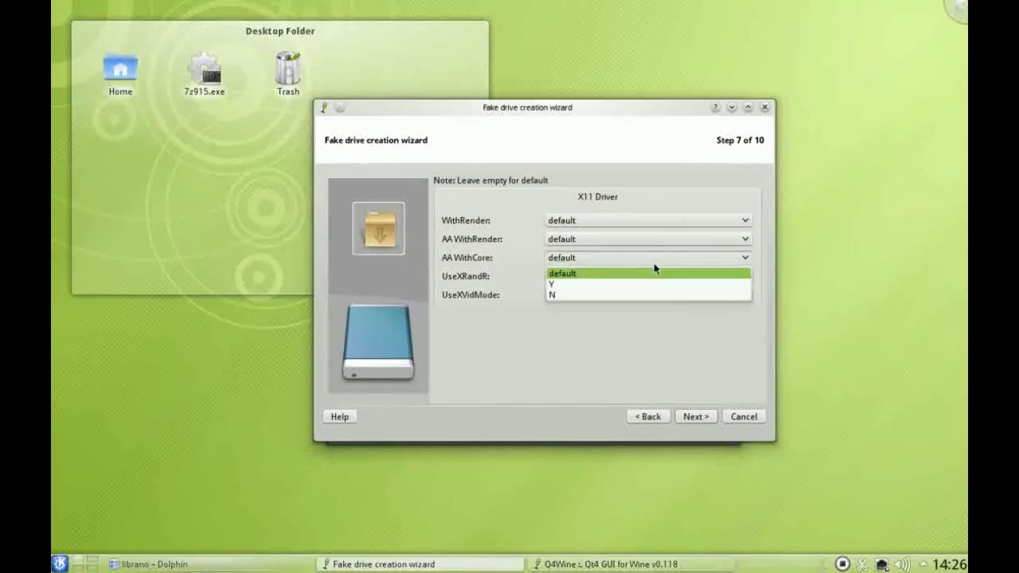
{"action": "left_click", "coordinate": [596, 364]}
{"action": "left_click", "coordinate": [696, 416]}
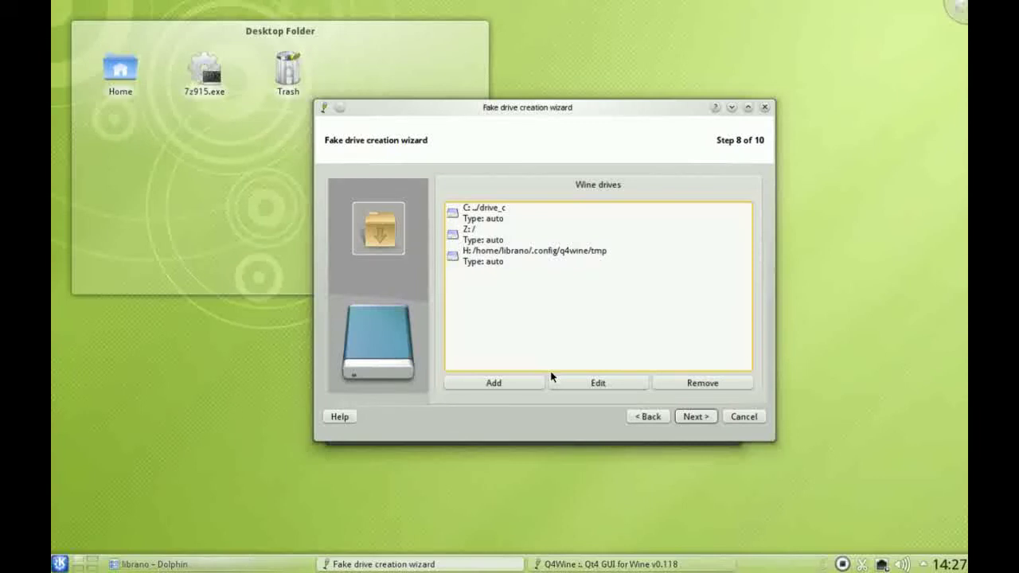
Cancel adding a new drive, keeping only C:, Z: and H:, and proceed to step 9.
{"action": "left_click", "coordinate": [518, 382]}
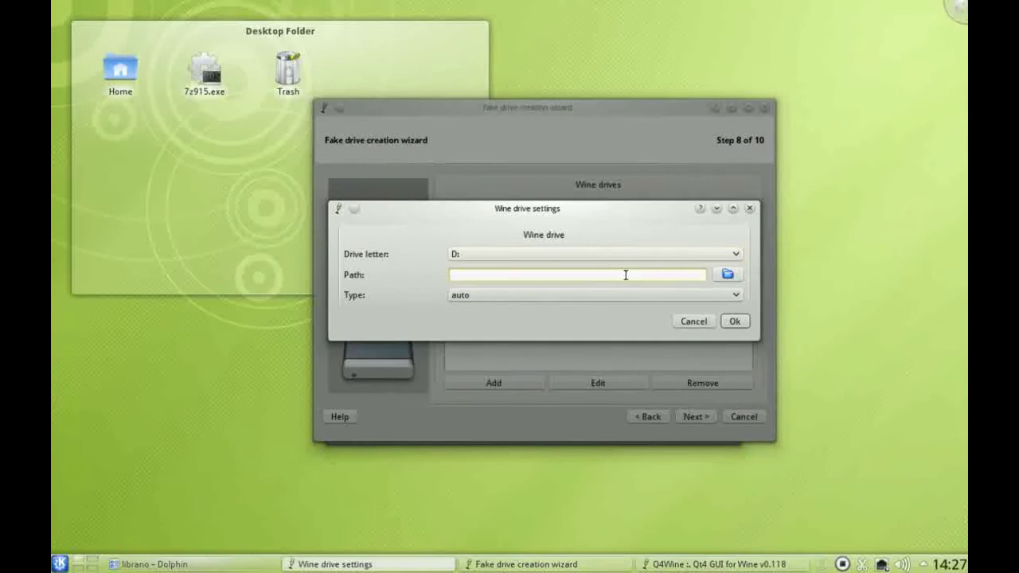
{"action": "left_click", "coordinate": [573, 296]}
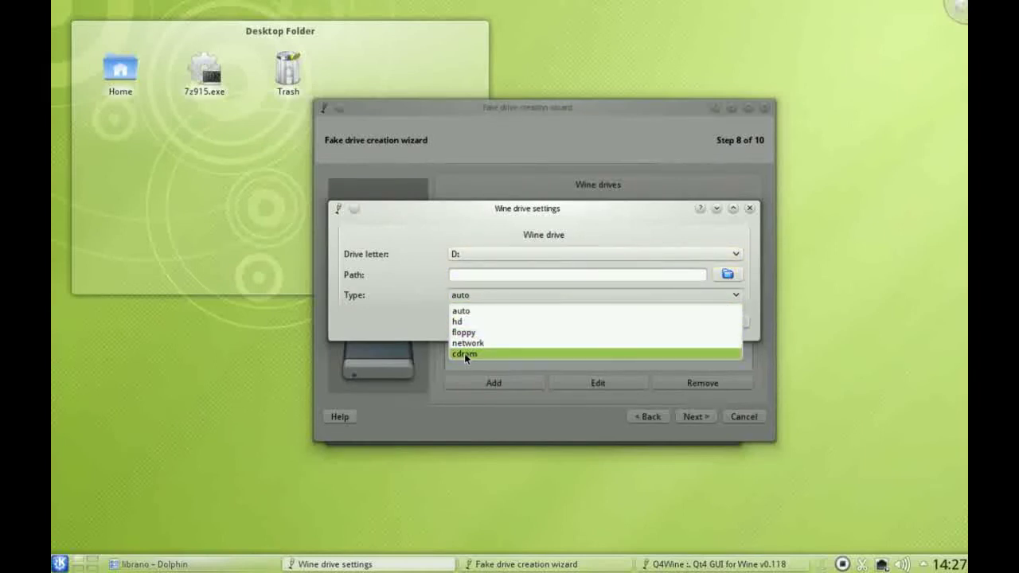
{"action": "left_click", "coordinate": [422, 322]}
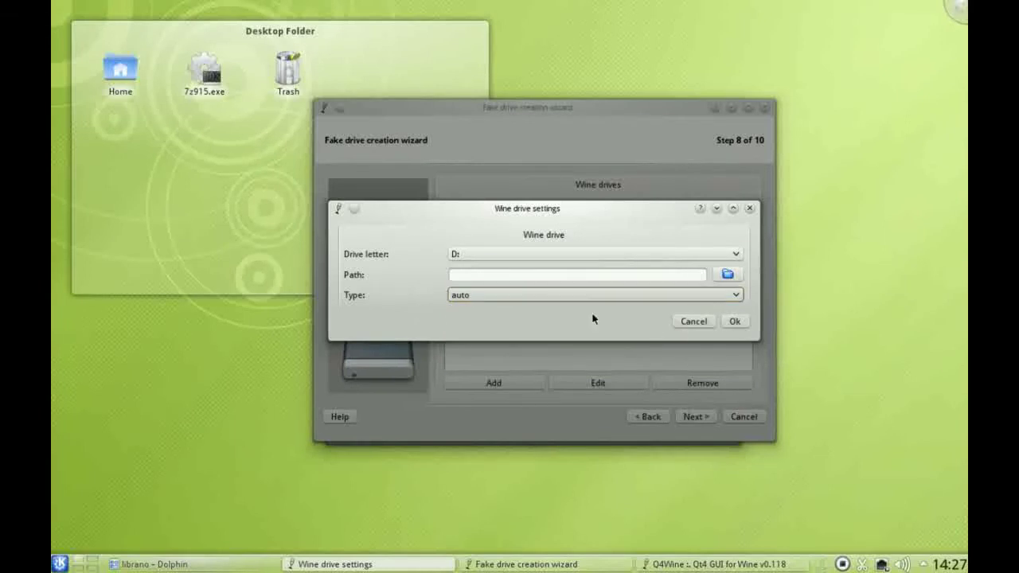
{"action": "left_click", "coordinate": [555, 300]}
{"action": "left_click", "coordinate": [410, 298]}
{"action": "left_click", "coordinate": [690, 320]}
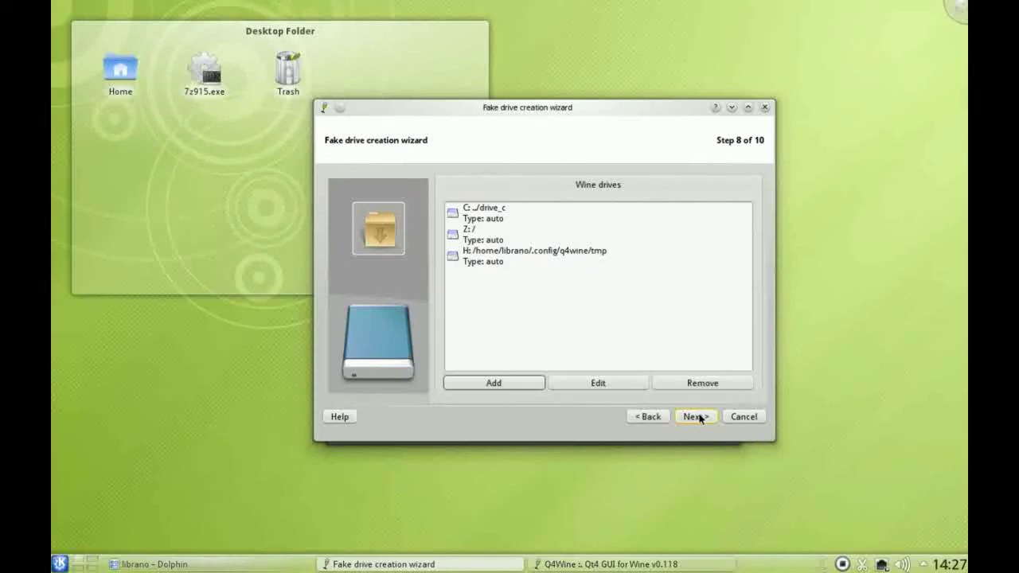
{"action": "left_click", "coordinate": [695, 417]}
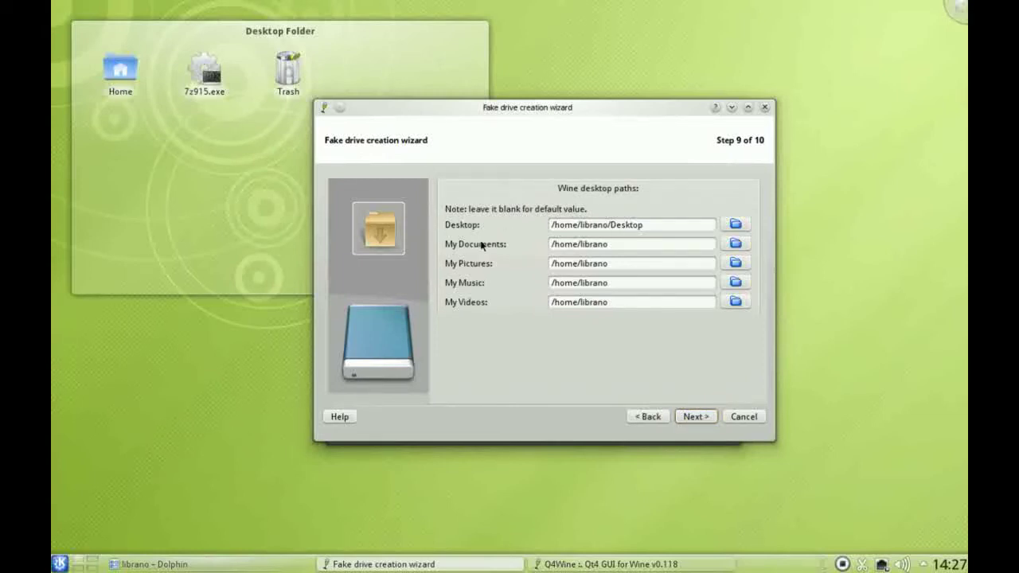
Advance to step 10, finish creating the fake drive, and install Wine Gecko.
{"action": "left_click", "coordinate": [694, 417]}
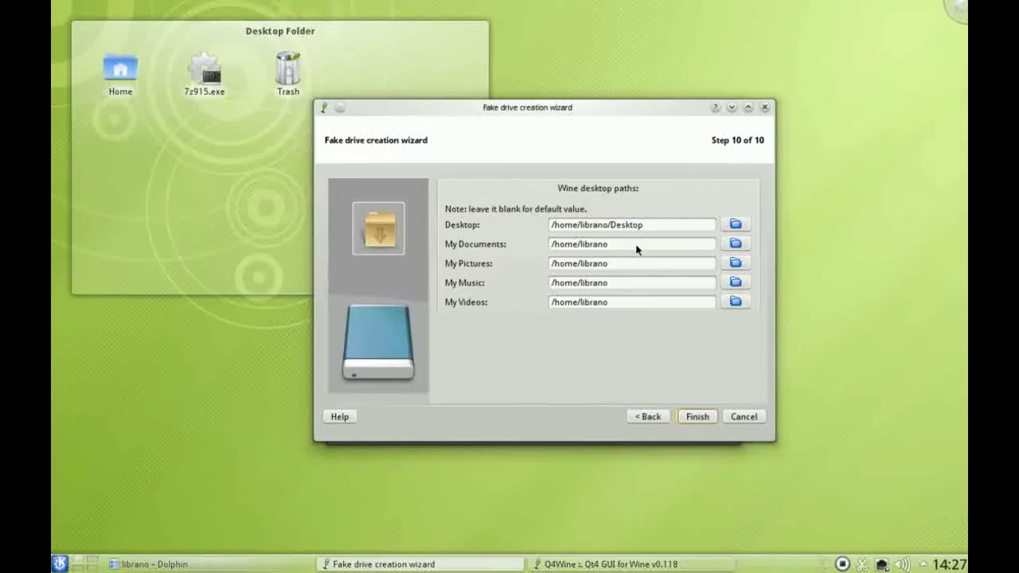
{"action": "left_click", "coordinate": [683, 420]}
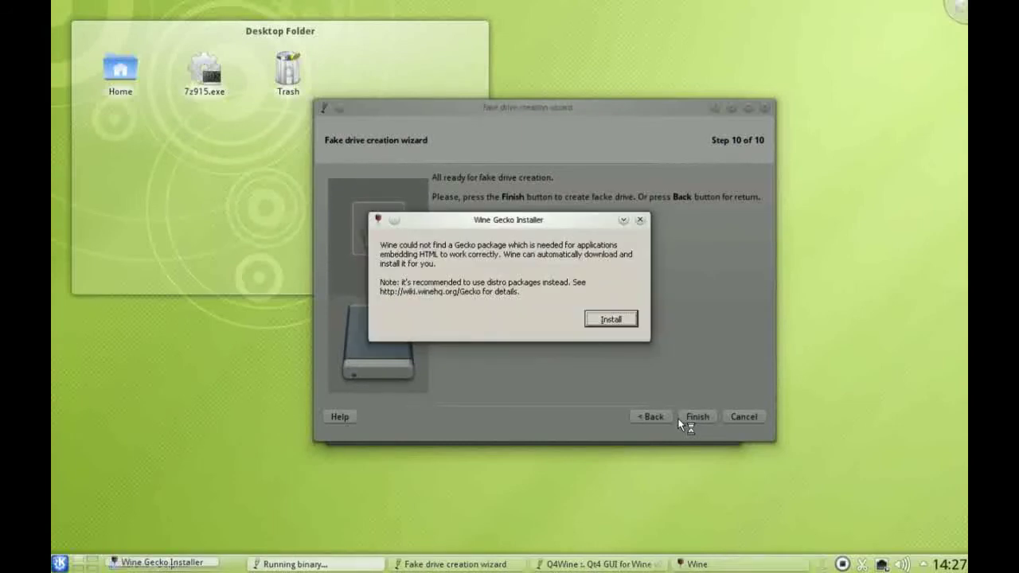
{"action": "left_click", "coordinate": [610, 318]}
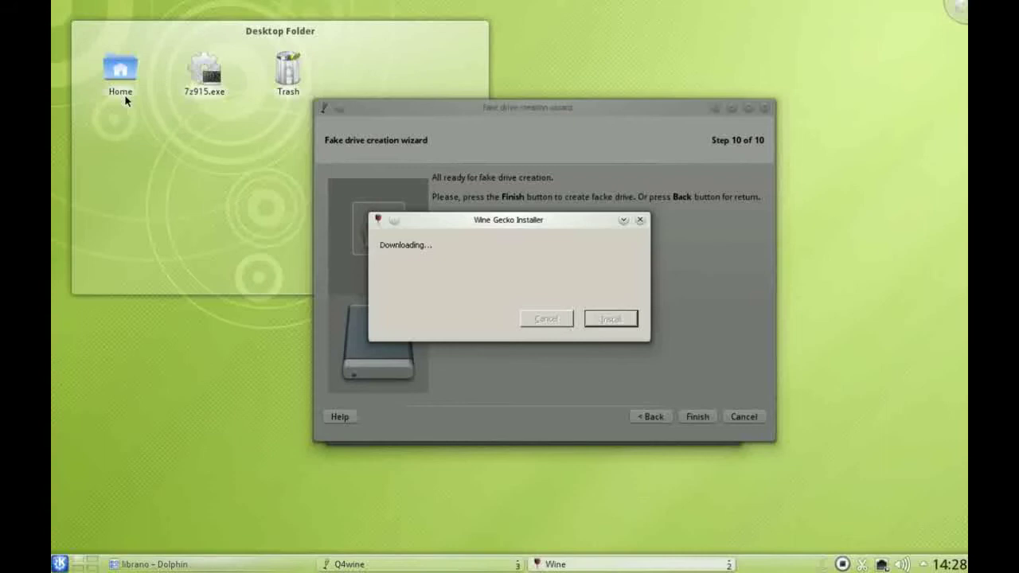
Open the home folder in Dolphin, move its window aside, and enter the 7zip prefix folder.
{"action": "left_click", "coordinate": [124, 73]}
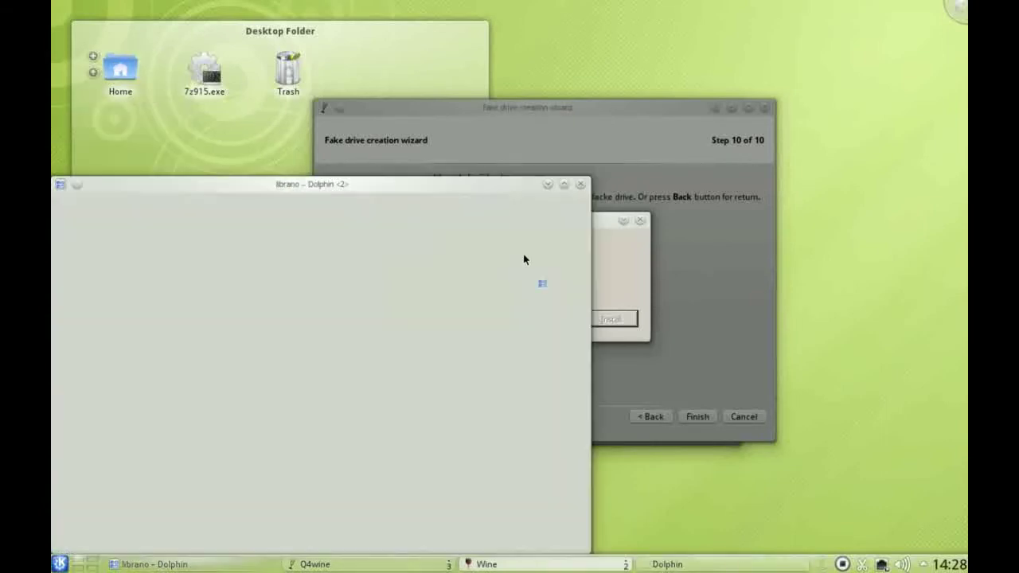
{"action": "left_click_drag", "start_coordinate": [327, 190], "coordinate": [445, 163]}
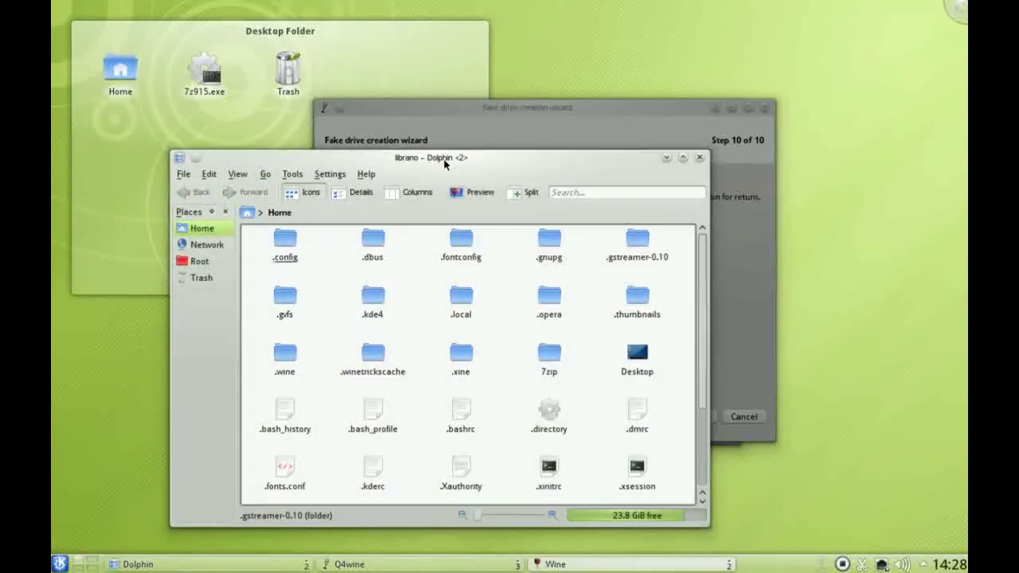
{"action": "key", "text": "7"}
{"action": "key", "text": "Return"}
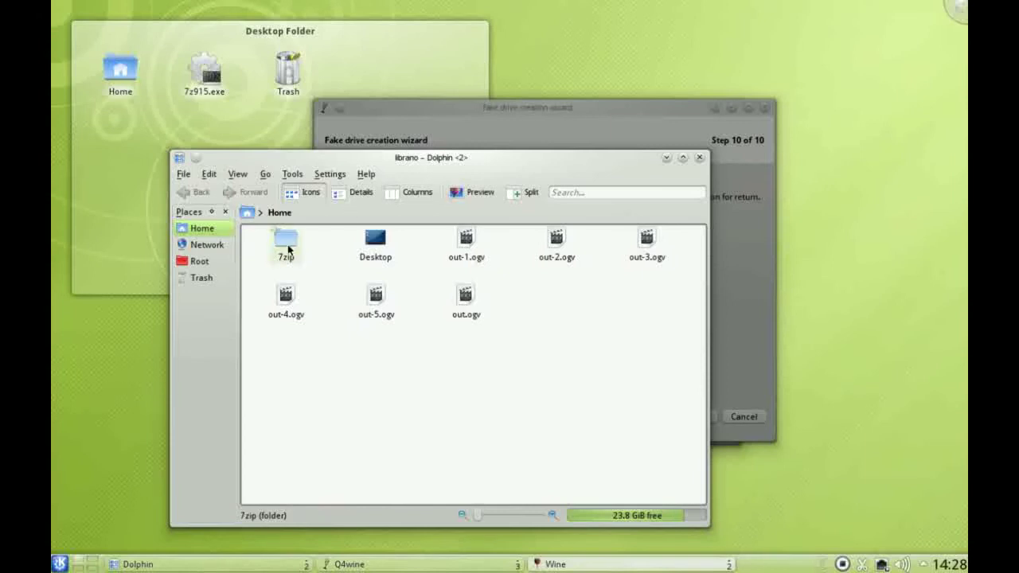
{"action": "left_click", "coordinate": [294, 245]}
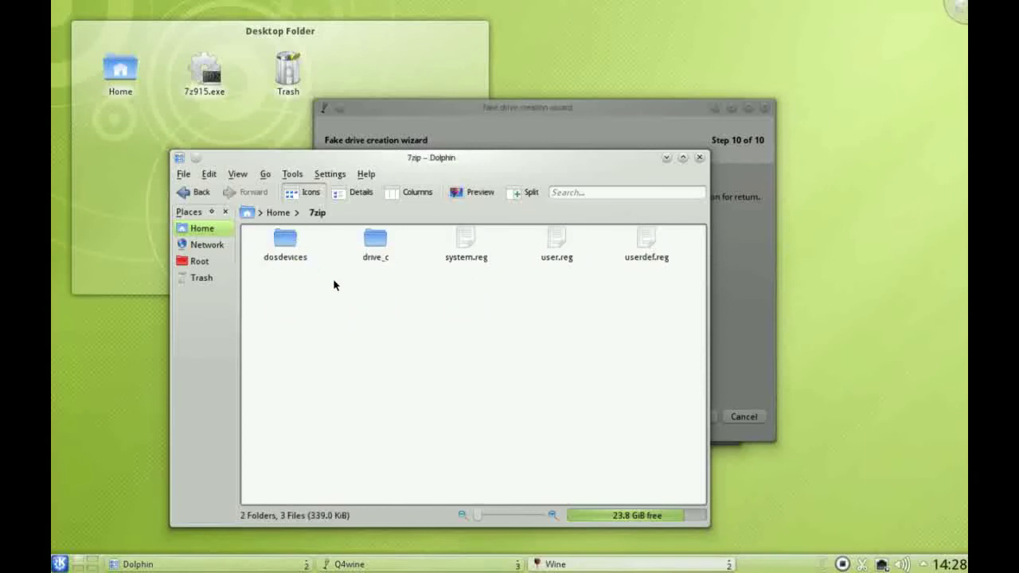
Reopen the 7zip prefix, browse into drive_c/windows, and move the window up and right.
{"action": "left_click", "coordinate": [279, 214]}
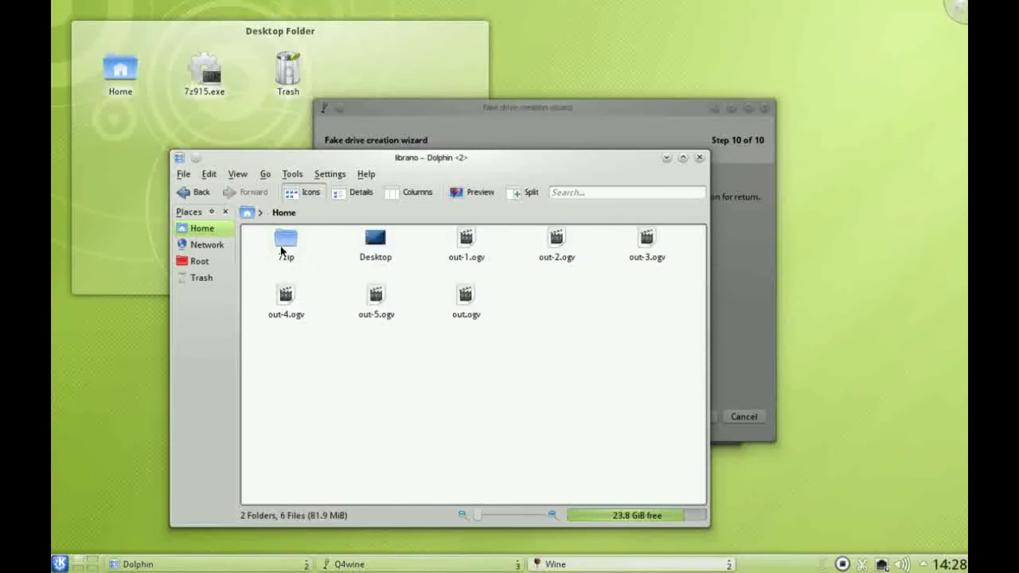
{"action": "left_click", "coordinate": [296, 249]}
{"action": "mouse_move", "coordinate": [280, 257]}
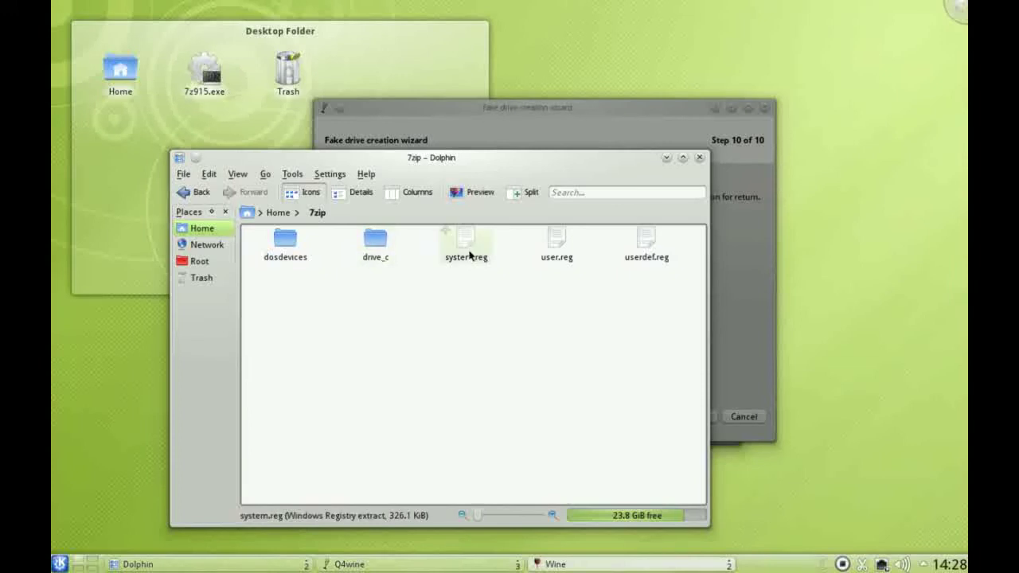
{"action": "left_click", "coordinate": [376, 239]}
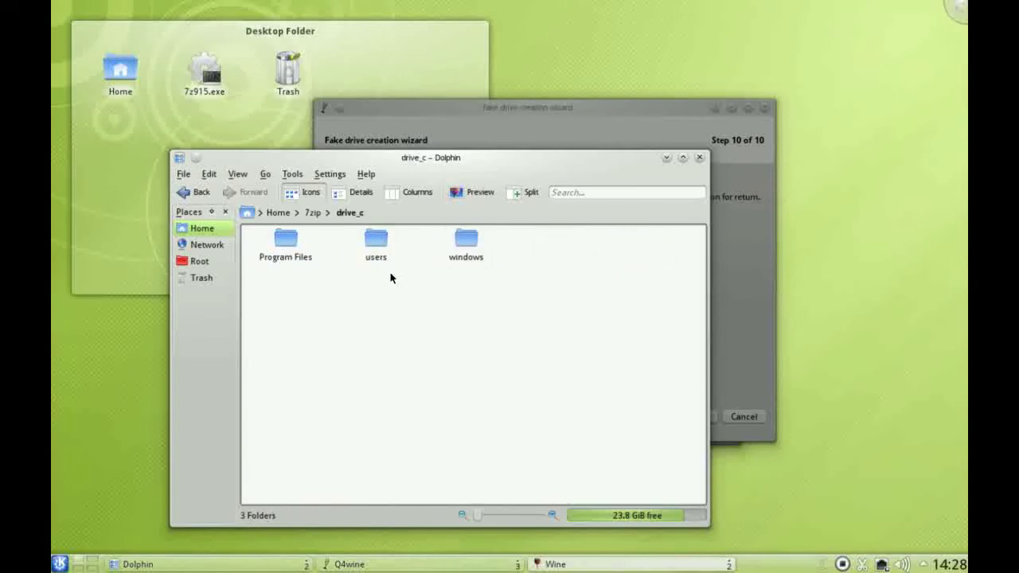
{"action": "left_click", "coordinate": [473, 244]}
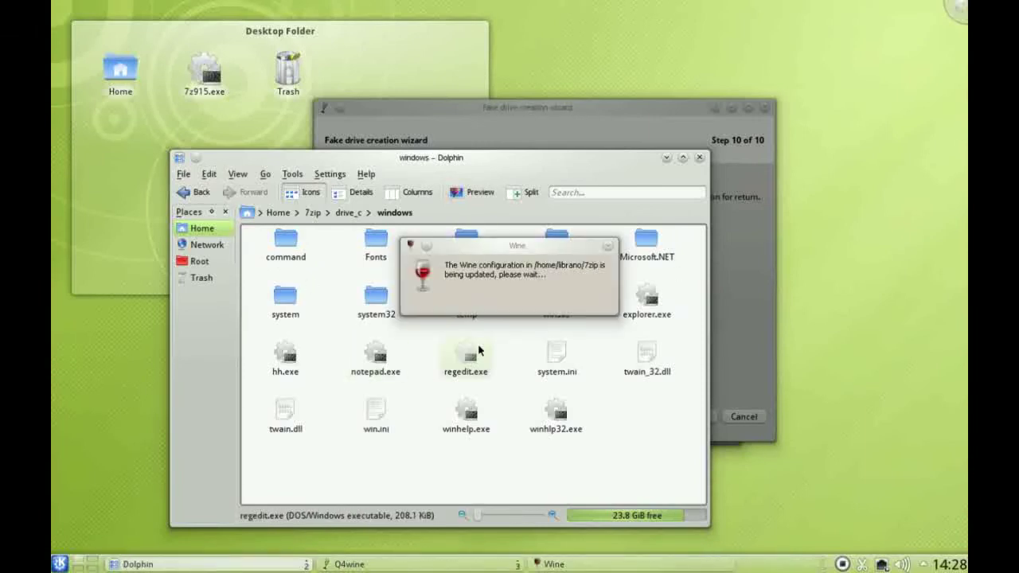
{"action": "left_click_drag", "start_coordinate": [464, 162], "coordinate": [503, 103]}
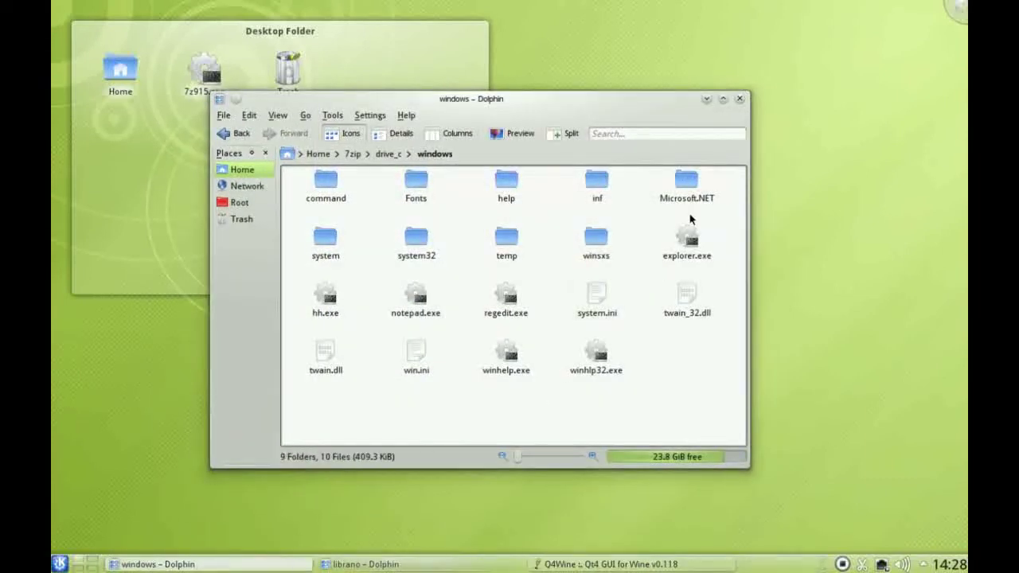
Minimize Dolphin and launch the explorer from the 7zip prefix's system programs in Q4Wine.
{"action": "left_click", "coordinate": [708, 100]}
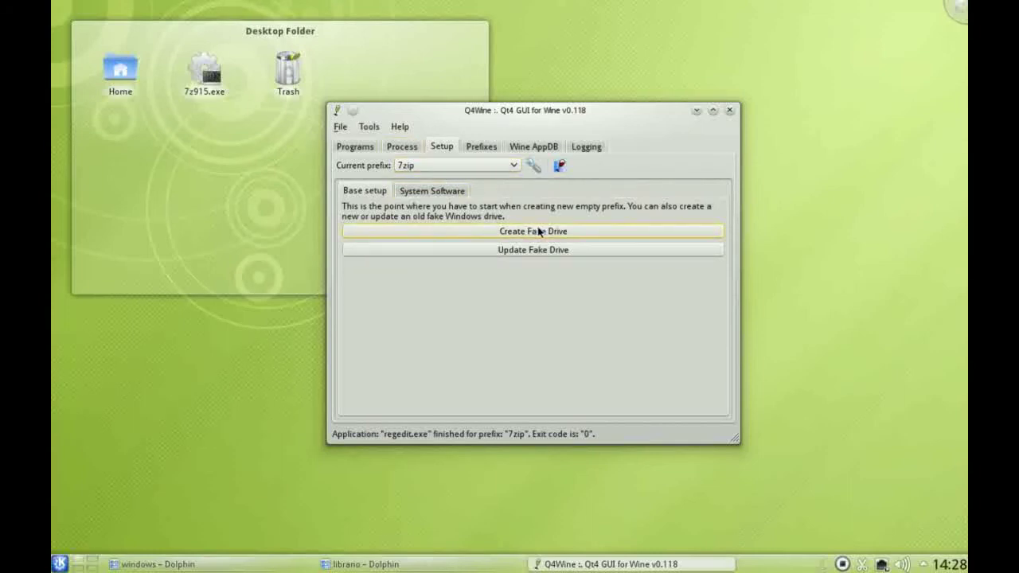
{"action": "left_click", "coordinate": [360, 146]}
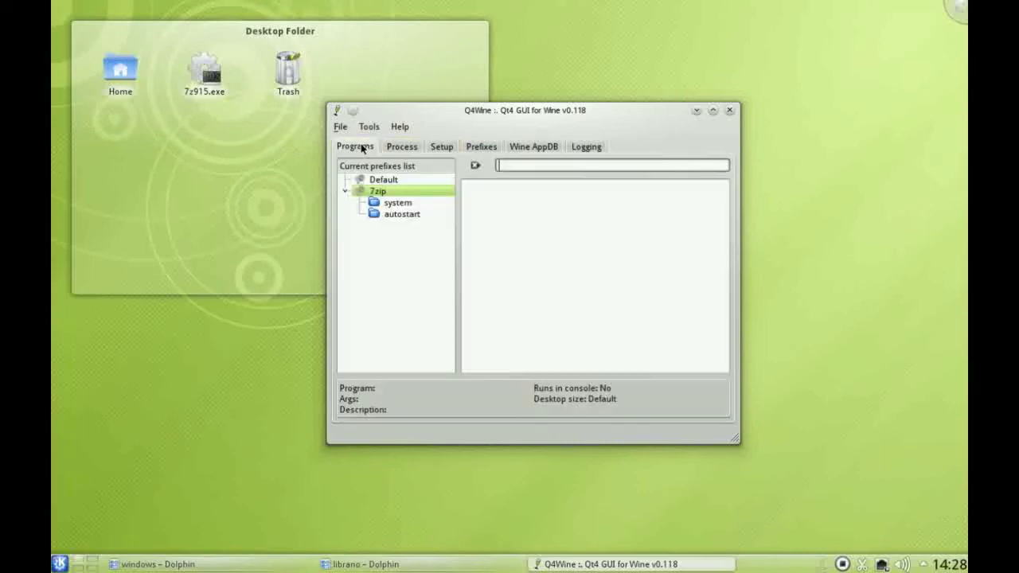
{"action": "left_click", "coordinate": [398, 204]}
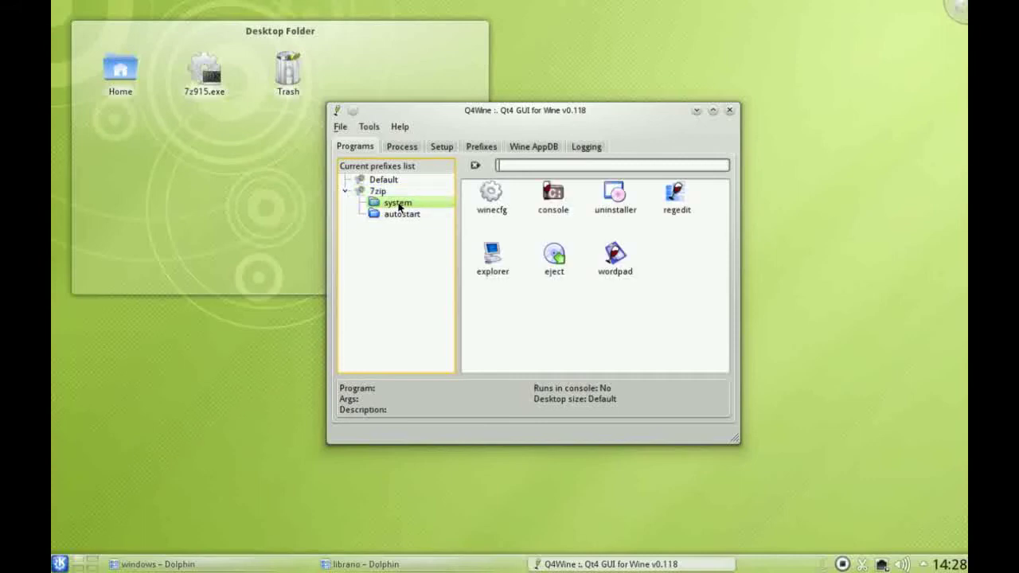
{"action": "double_click", "coordinate": [492, 265]}
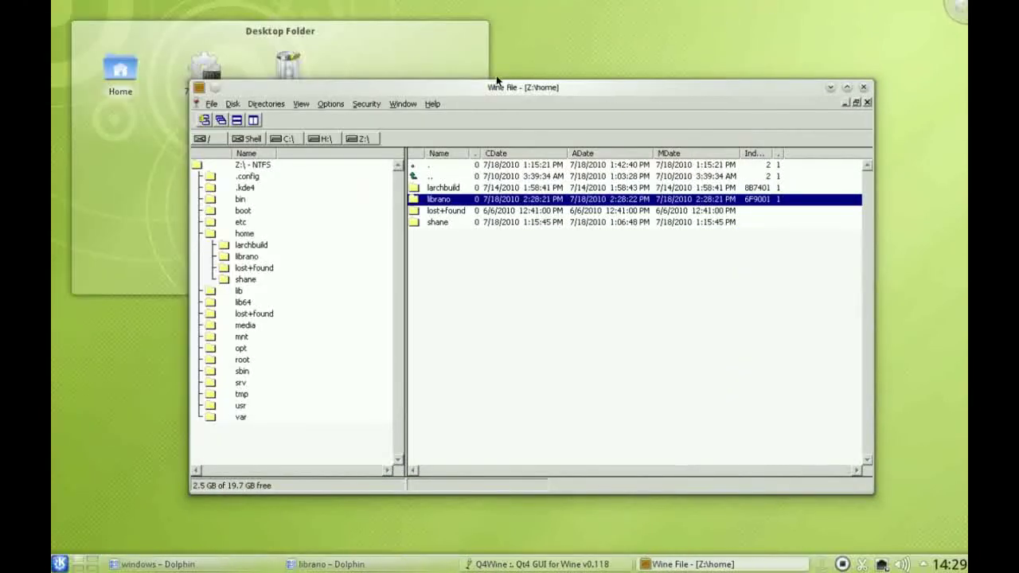
Browse Wine File to home/Desktop and run the 7z915.exe installer.
{"action": "double_click", "coordinate": [426, 200]}
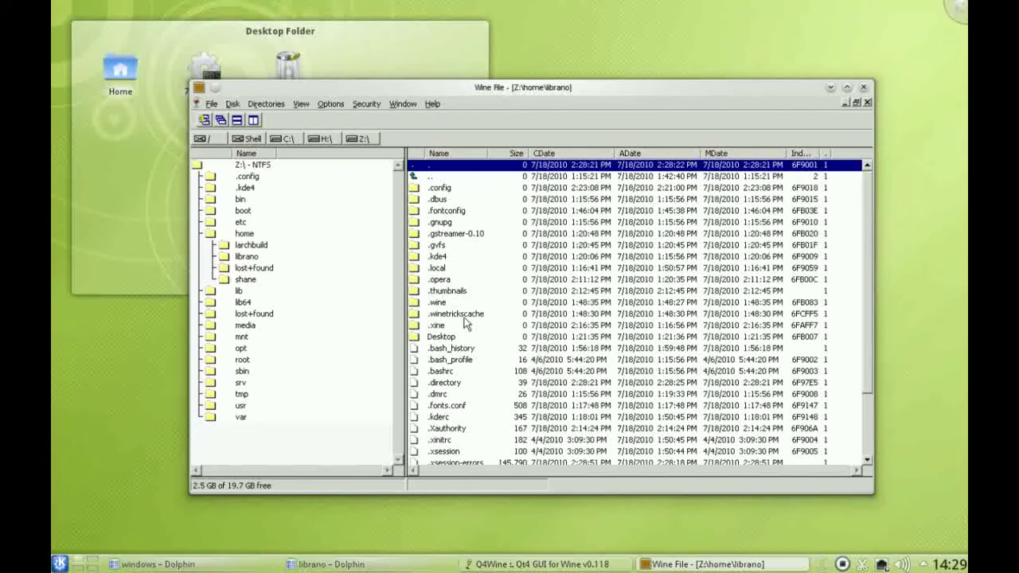
{"action": "left_click", "coordinate": [442, 341]}
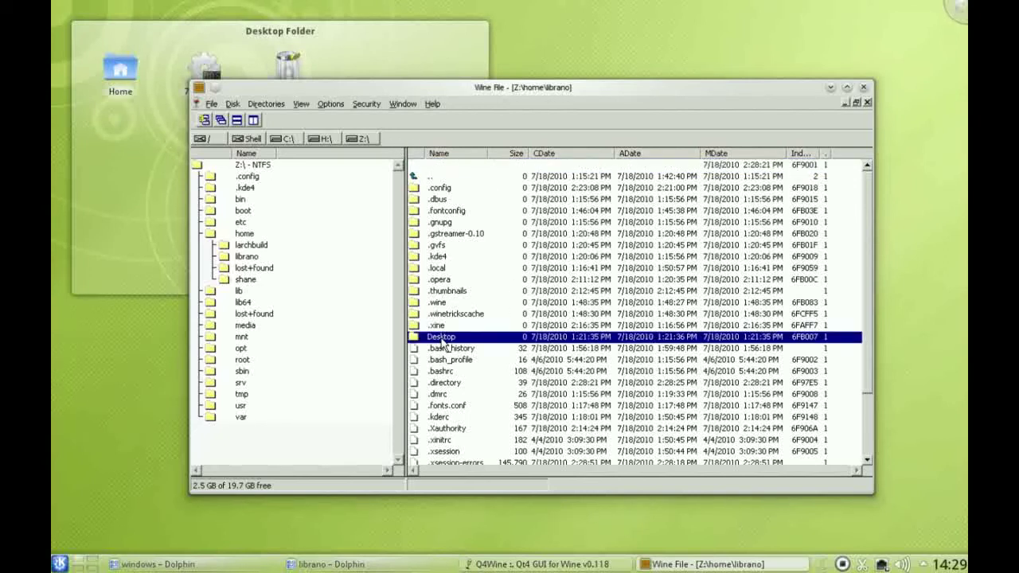
{"action": "double_click", "coordinate": [443, 343]}
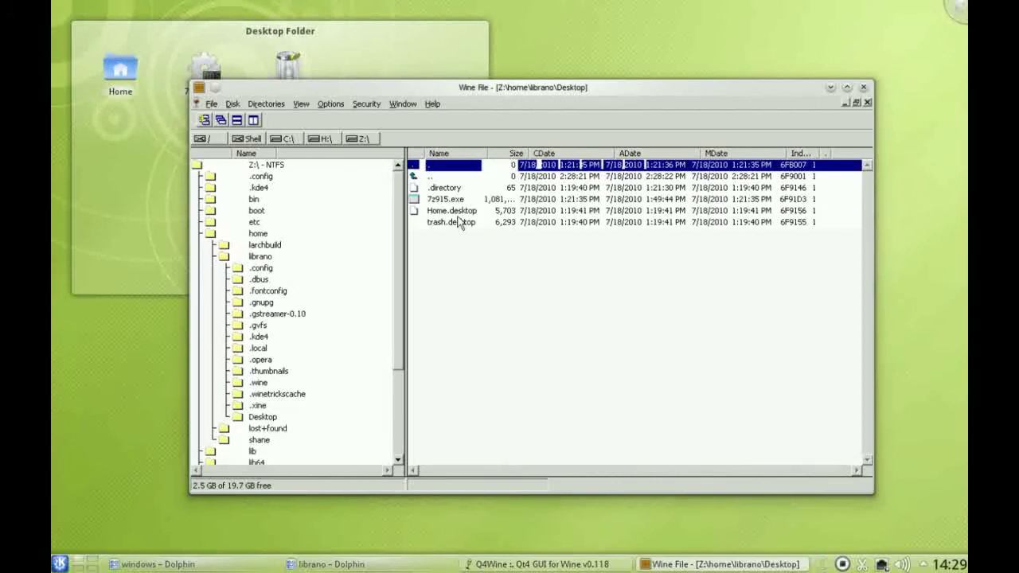
{"action": "left_click", "coordinate": [441, 201]}
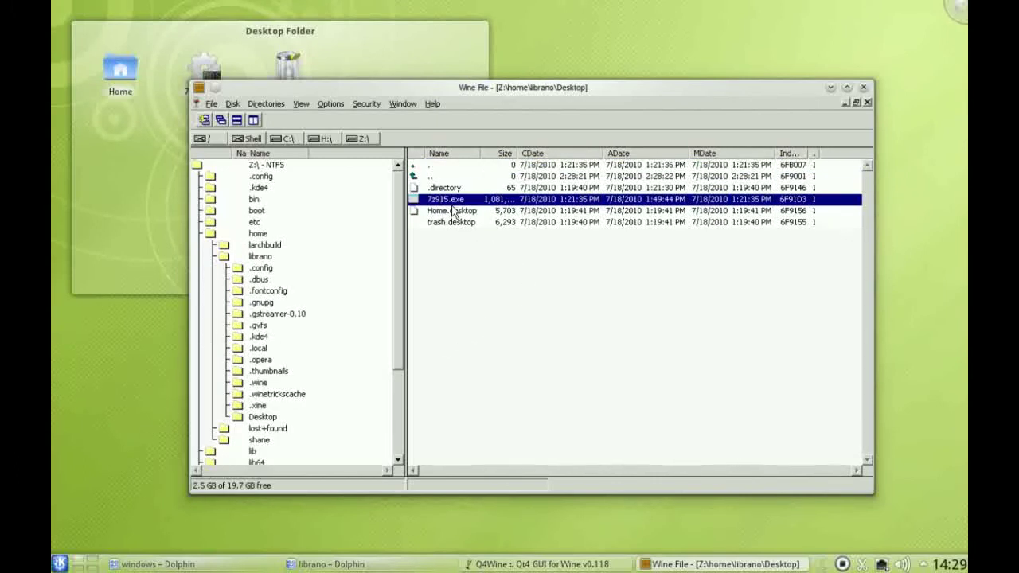
{"action": "double_click", "coordinate": [458, 199]}
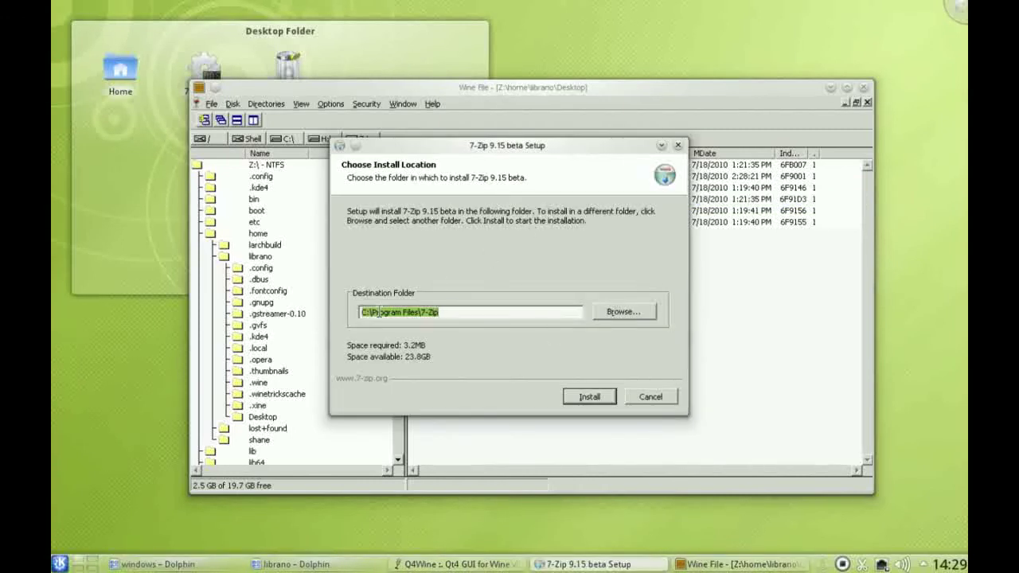
Install 7-Zip 9.15 beta into C:\Program Files\7-Zip and finish the setup wizard.
{"action": "left_click", "coordinate": [589, 397]}
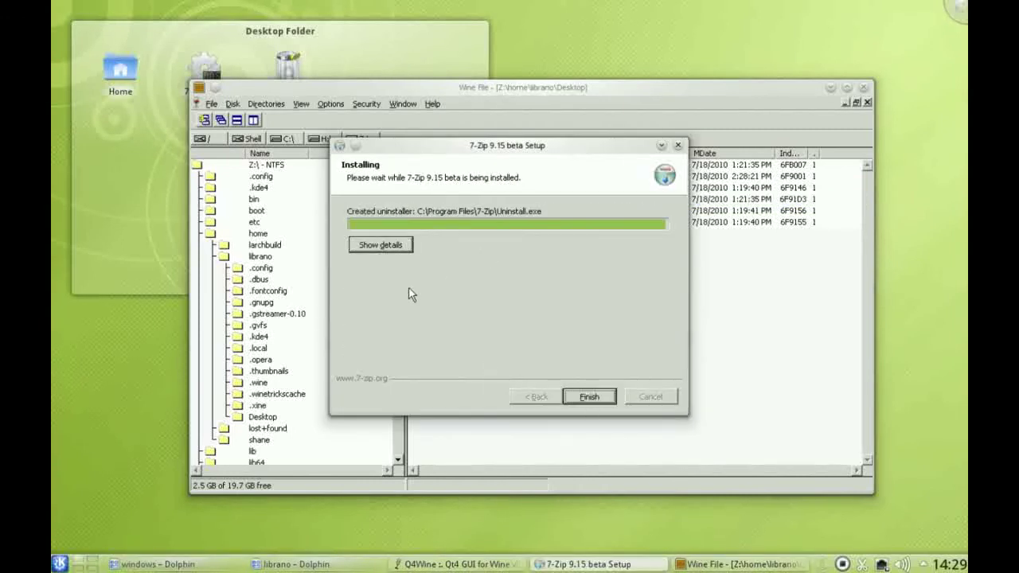
{"action": "left_click_drag", "start_coordinate": [525, 144], "coordinate": [544, 136]}
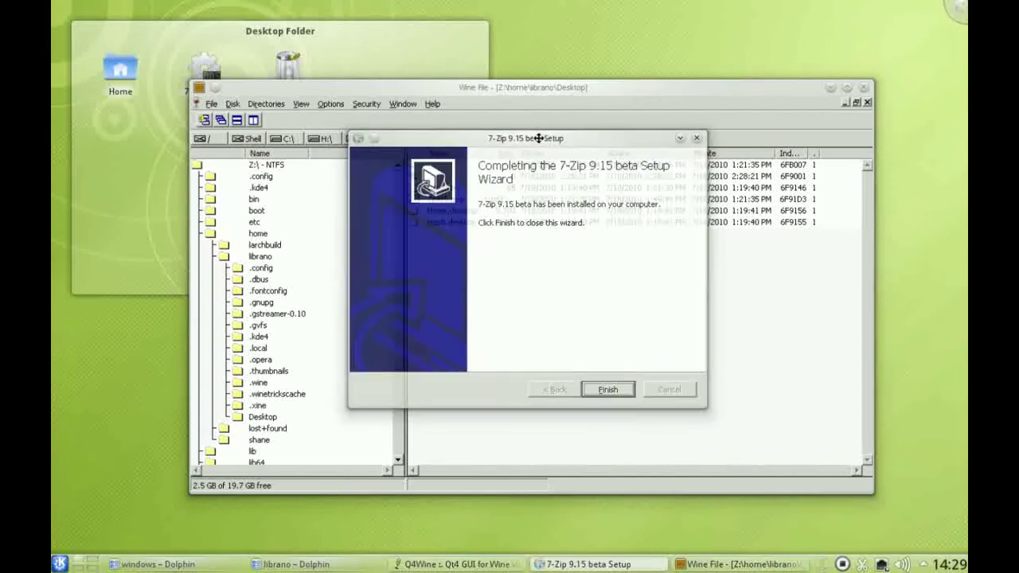
{"action": "left_click", "coordinate": [606, 390]}
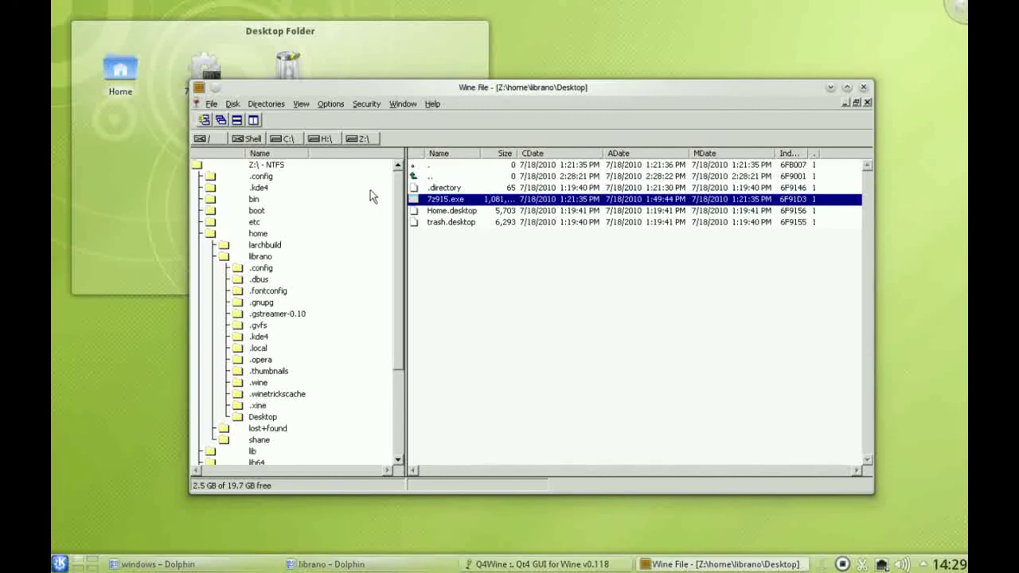
Open C:\Program Files\7-Zip in Wine File to view the installed files.
{"action": "left_click", "coordinate": [295, 140]}
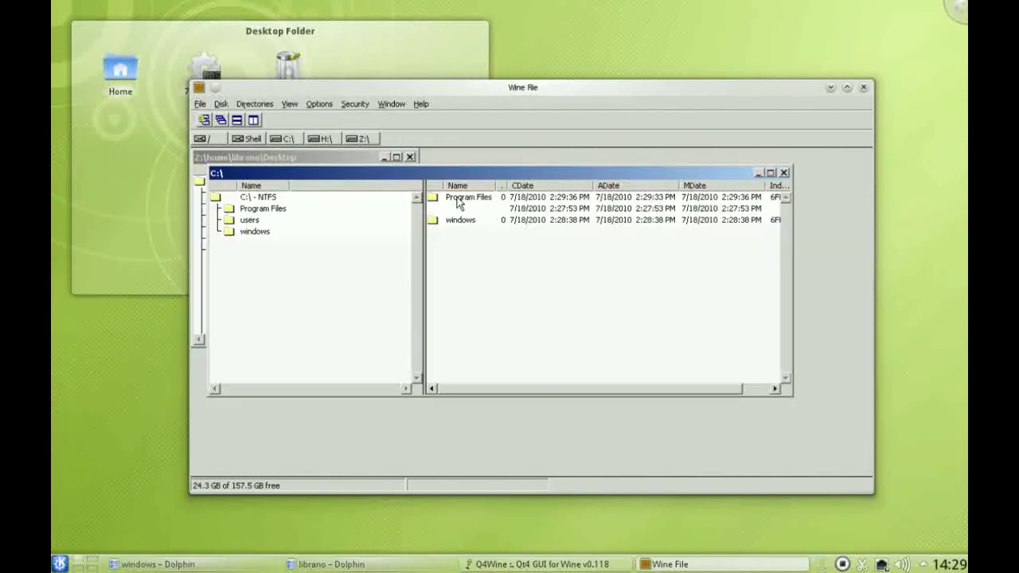
{"action": "left_click", "coordinate": [457, 199]}
{"action": "double_click", "coordinate": [458, 199]}
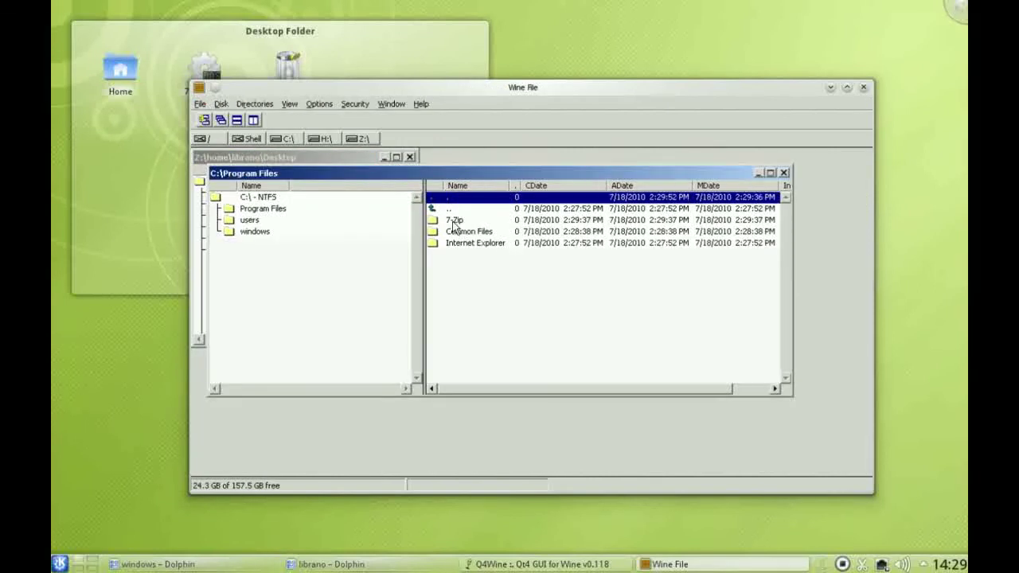
{"action": "double_click", "coordinate": [451, 220]}
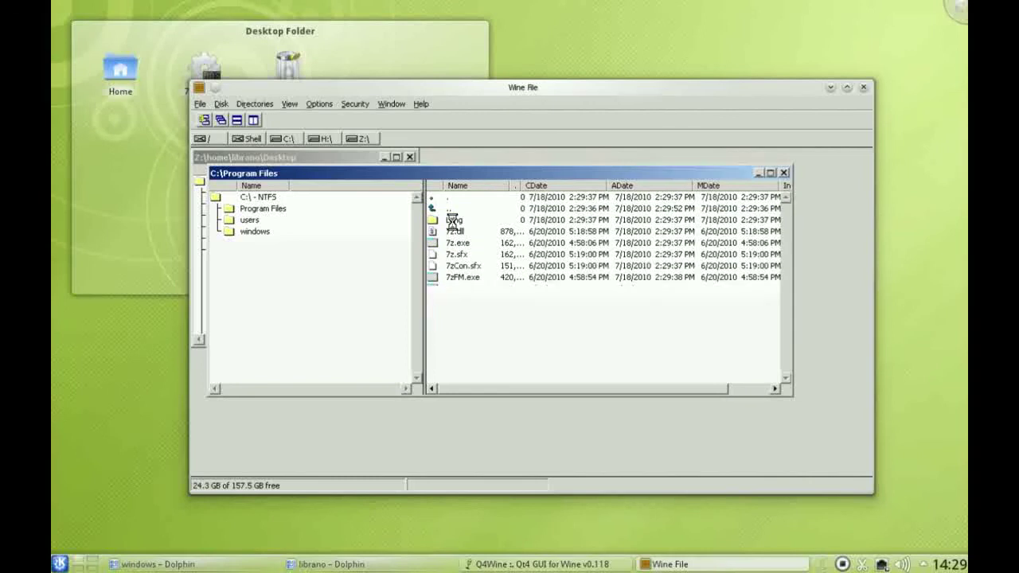
{"action": "left_click", "coordinate": [464, 277]}
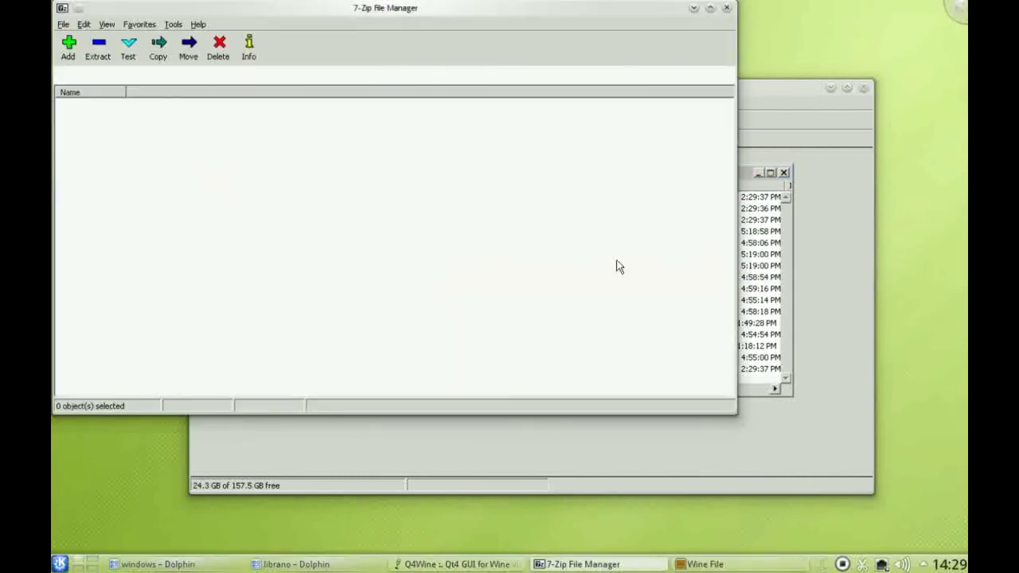
{"action": "left_click_drag", "start_coordinate": [360, 11], "coordinate": [523, 113]}
{"action": "left_click", "coordinate": [226, 126]}
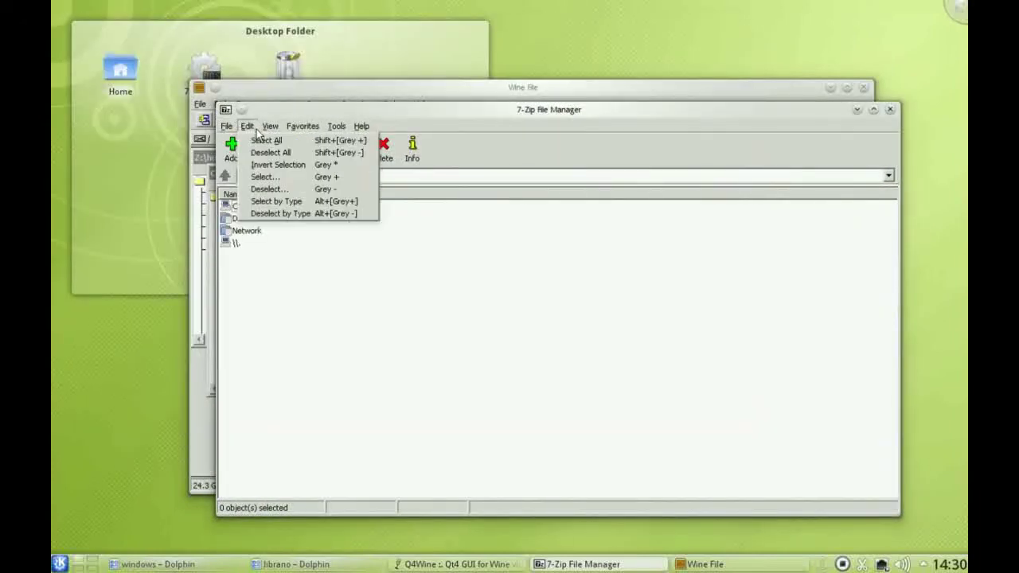
{"action": "mouse_move", "coordinate": [270, 126]}
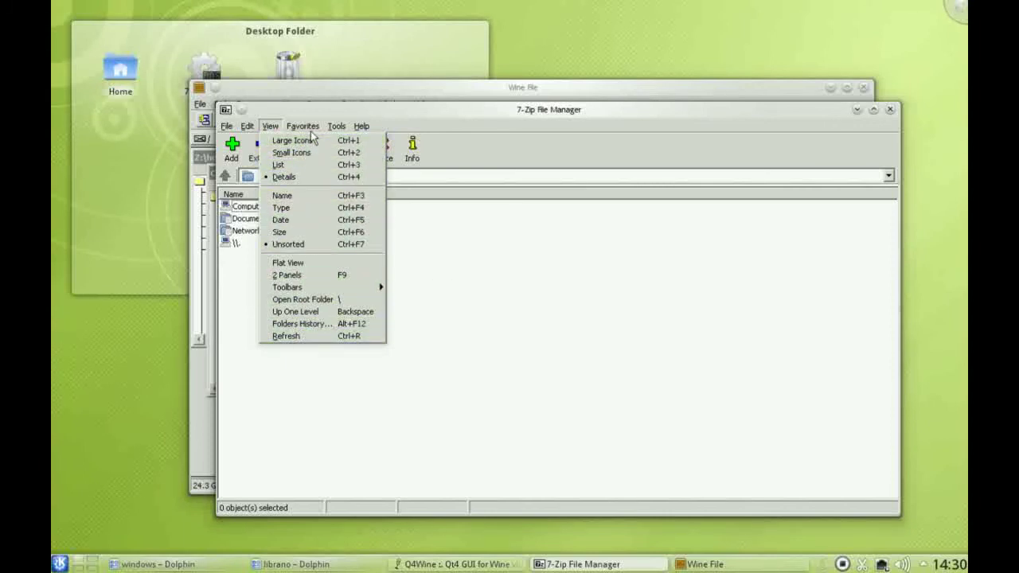
{"action": "mouse_move", "coordinate": [336, 126]}
{"action": "left_click", "coordinate": [435, 137]}
{"action": "double_click", "coordinate": [248, 209]}
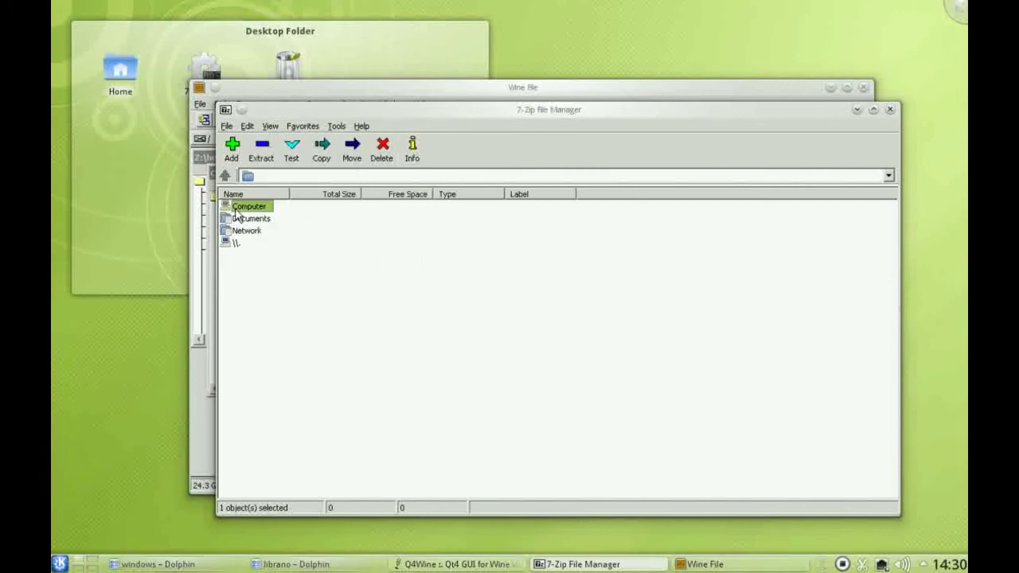
{"action": "left_click", "coordinate": [888, 111]}
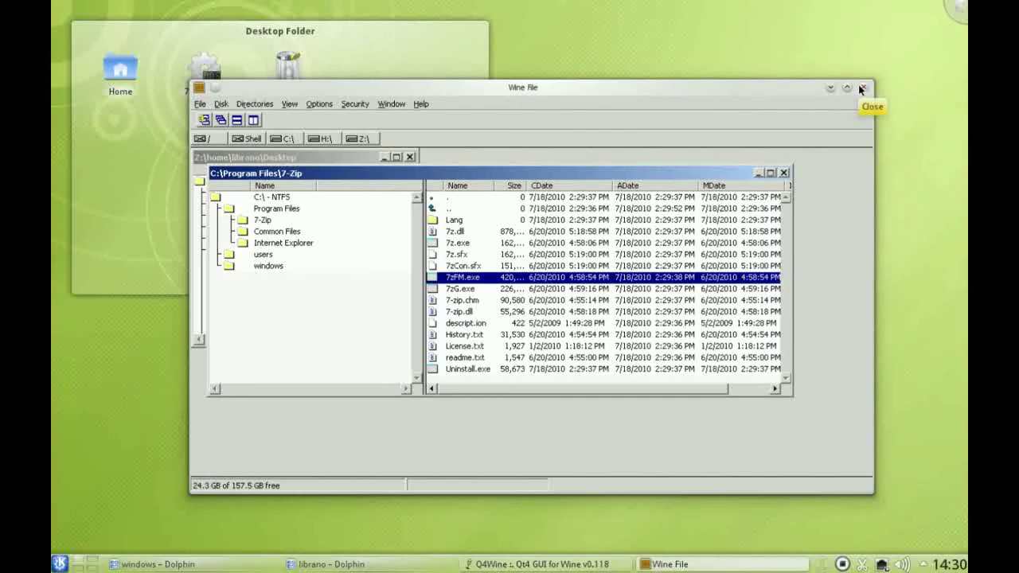
Close Wine File and go to the hidden ~/.local folder in Dolphin via the location bar.
{"action": "left_click", "coordinate": [862, 89]}
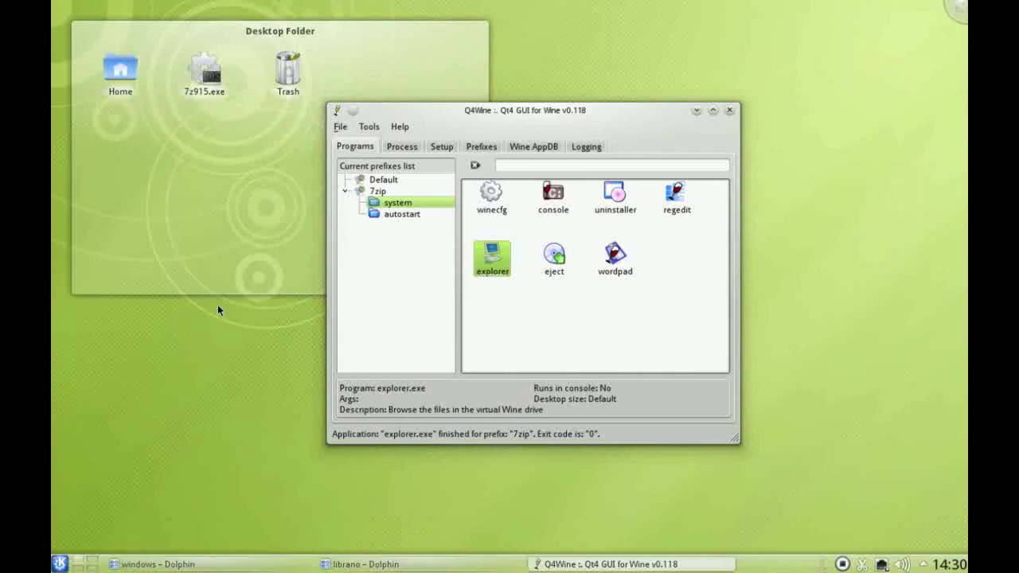
{"action": "left_click", "coordinate": [351, 564]}
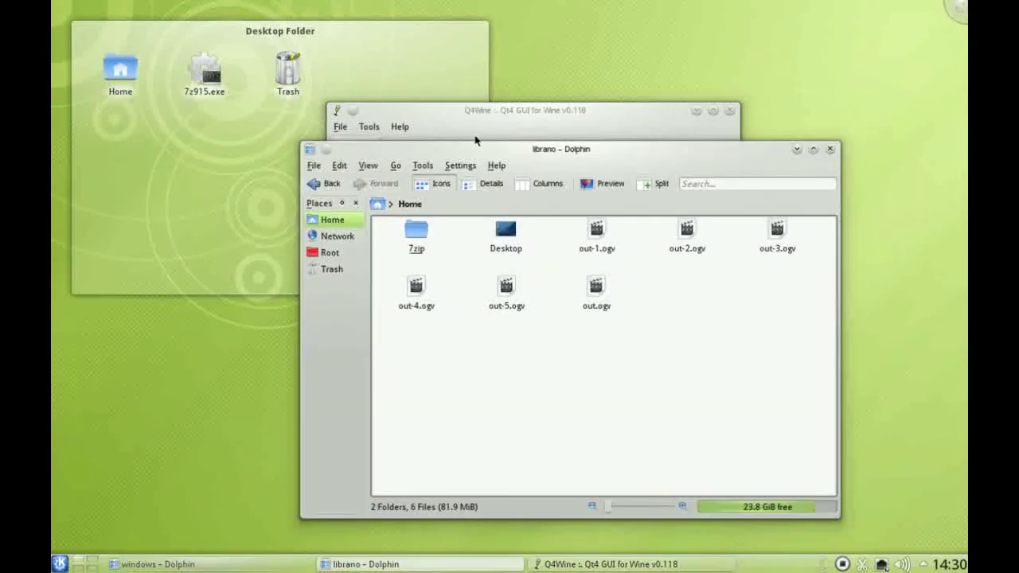
{"action": "left_click", "coordinate": [469, 205]}
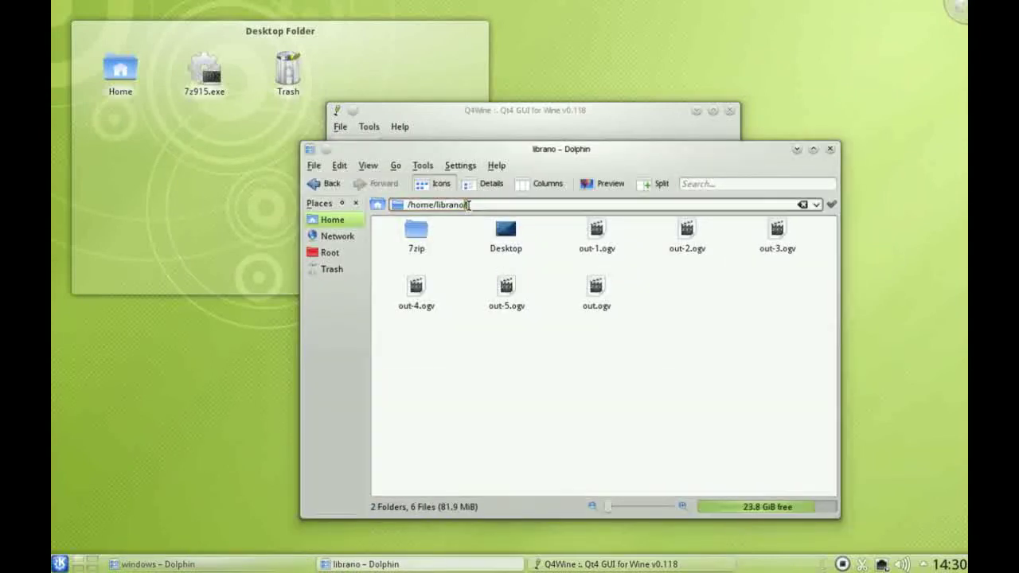
{"action": "type", "text": "."}
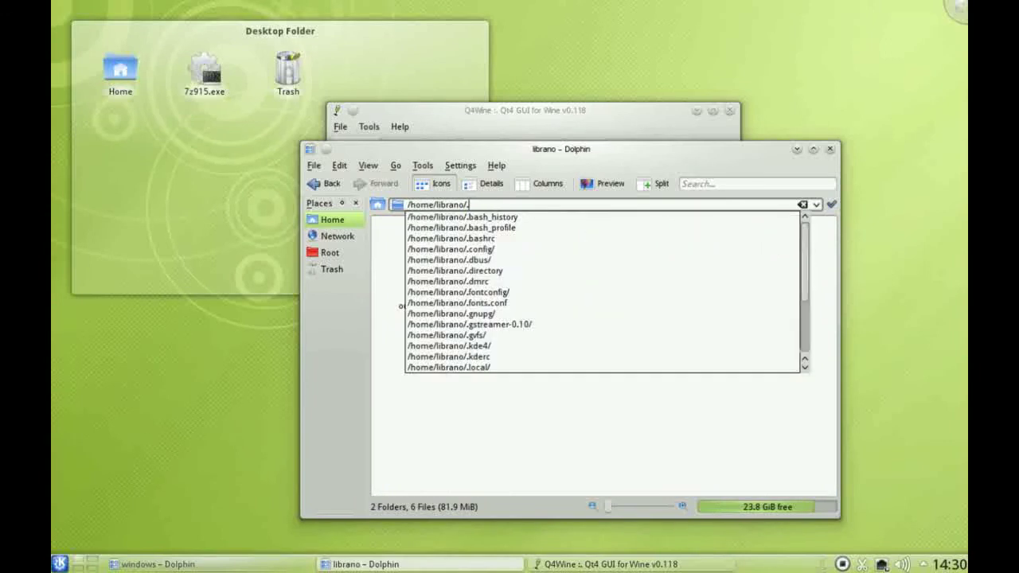
{"action": "type", "text": "l"}
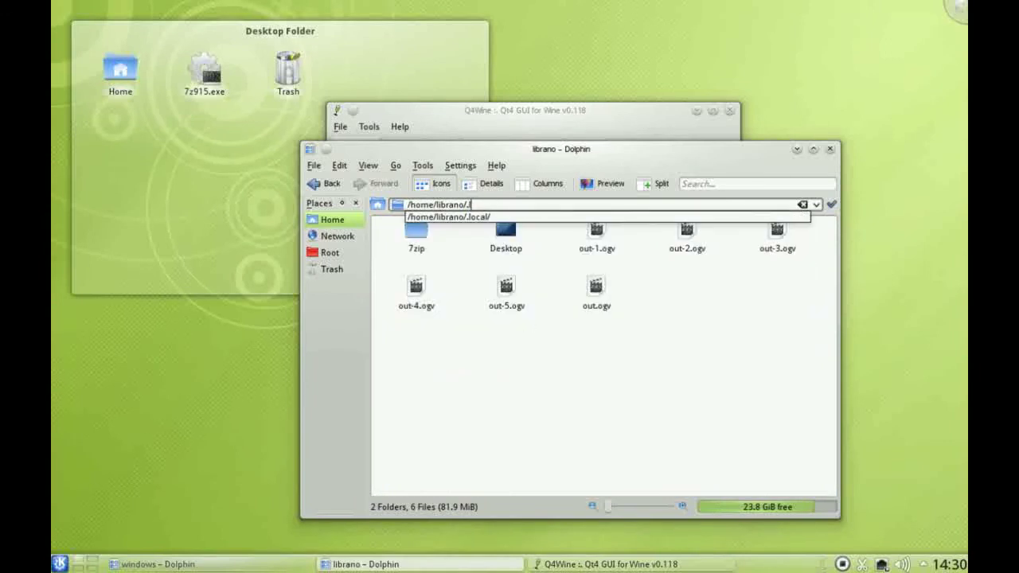
{"action": "type", "text": "ocal/"}
{"action": "key", "text": "Return"}
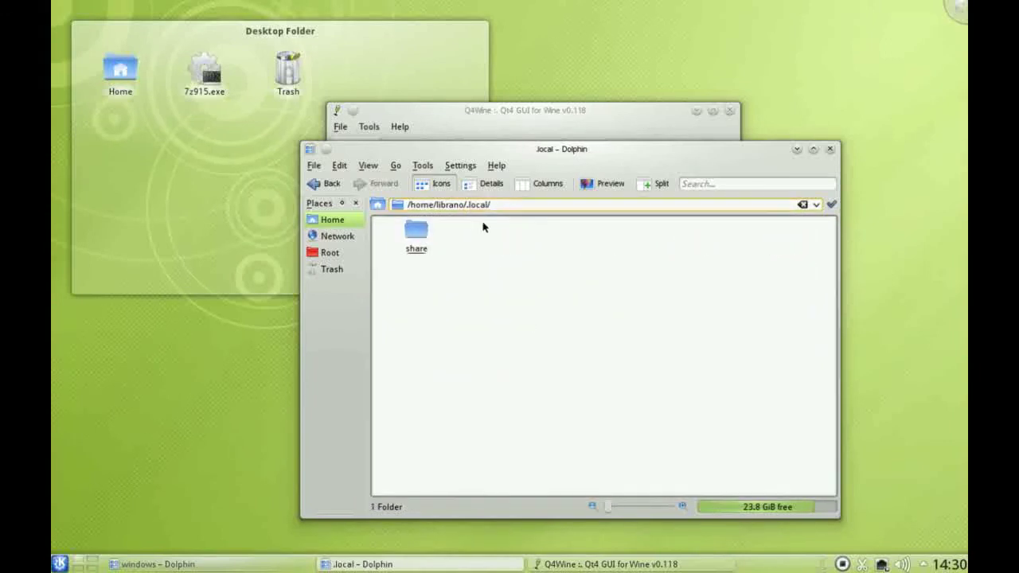
Open share/applications/wine/Programs/7-Zip, test-launch 7-Zip File Manager.desktop, then close it.
{"action": "left_click", "coordinate": [412, 230]}
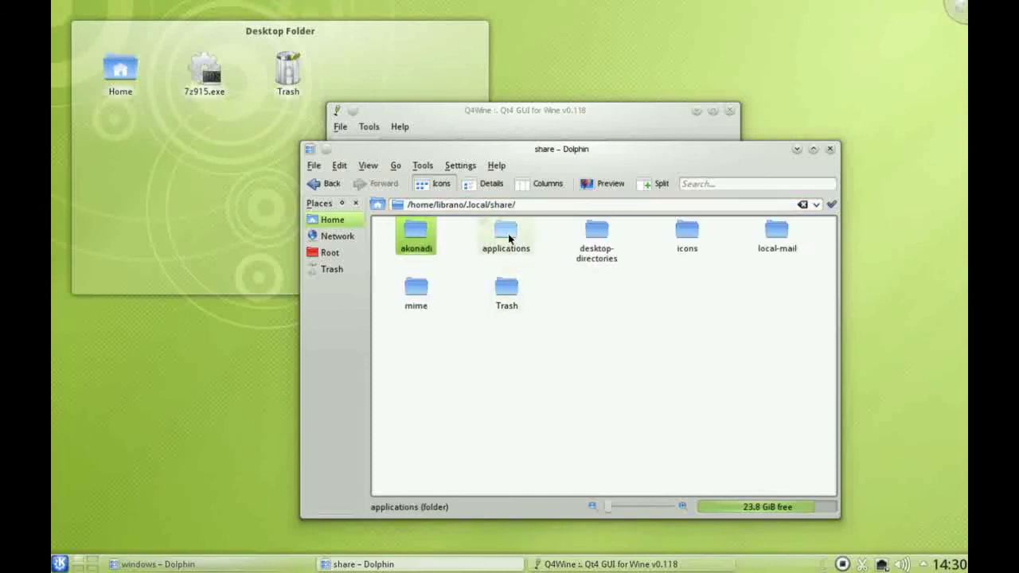
{"action": "left_click", "coordinate": [508, 232]}
{"action": "left_click", "coordinate": [416, 230]}
{"action": "left_click", "coordinate": [418, 233]}
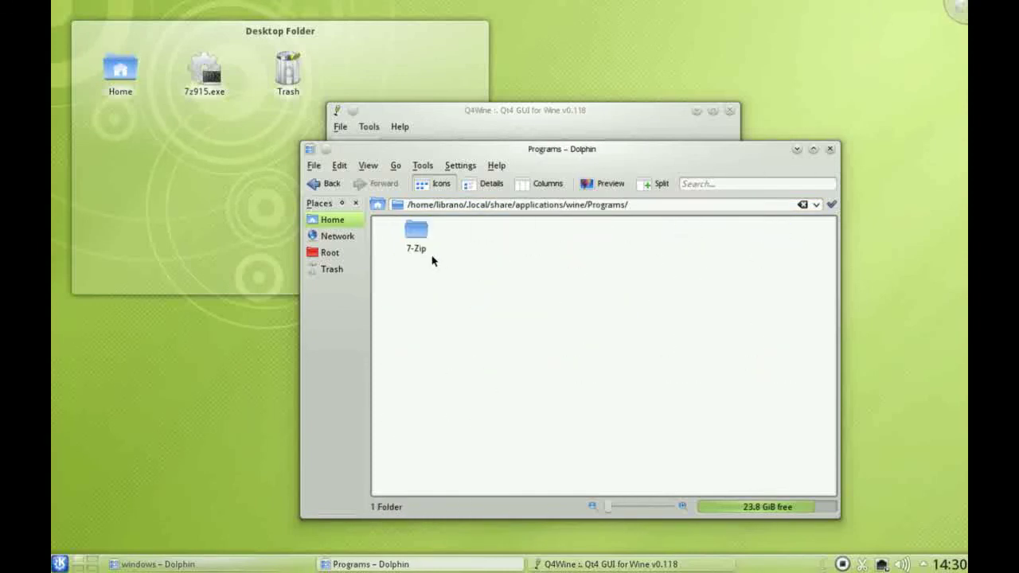
{"action": "left_click", "coordinate": [421, 233]}
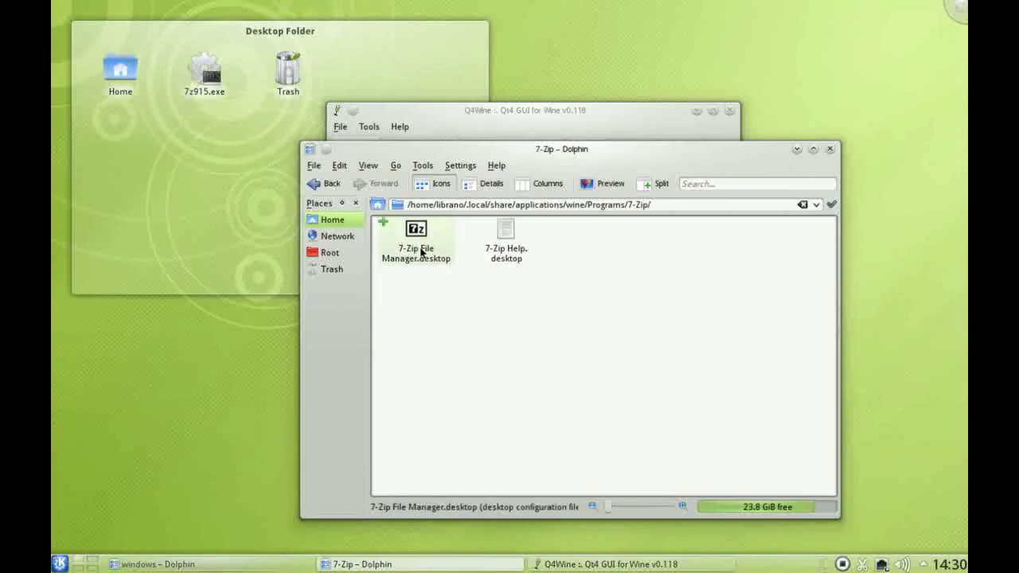
{"action": "left_click", "coordinate": [436, 267]}
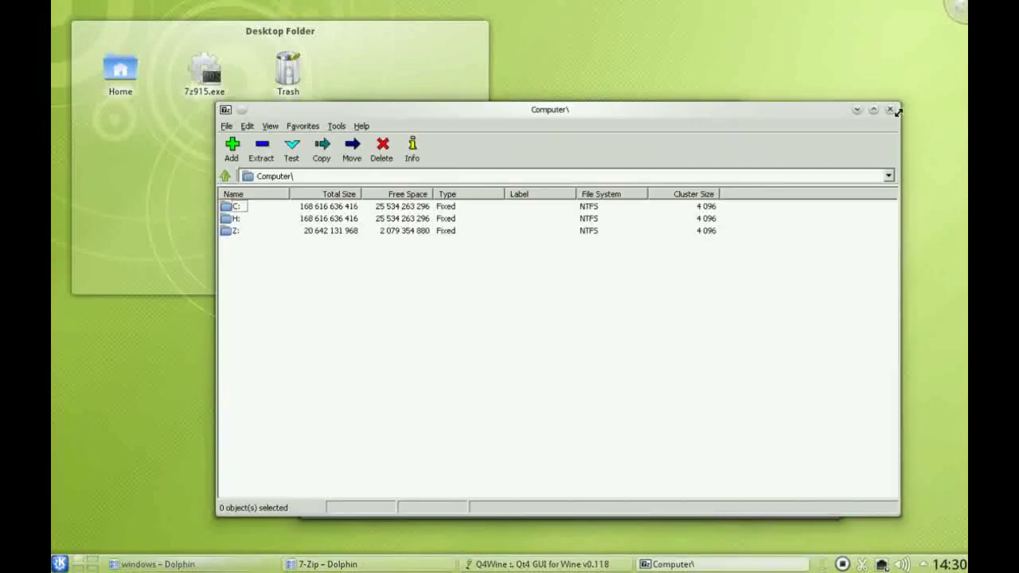
{"action": "left_click", "coordinate": [891, 111]}
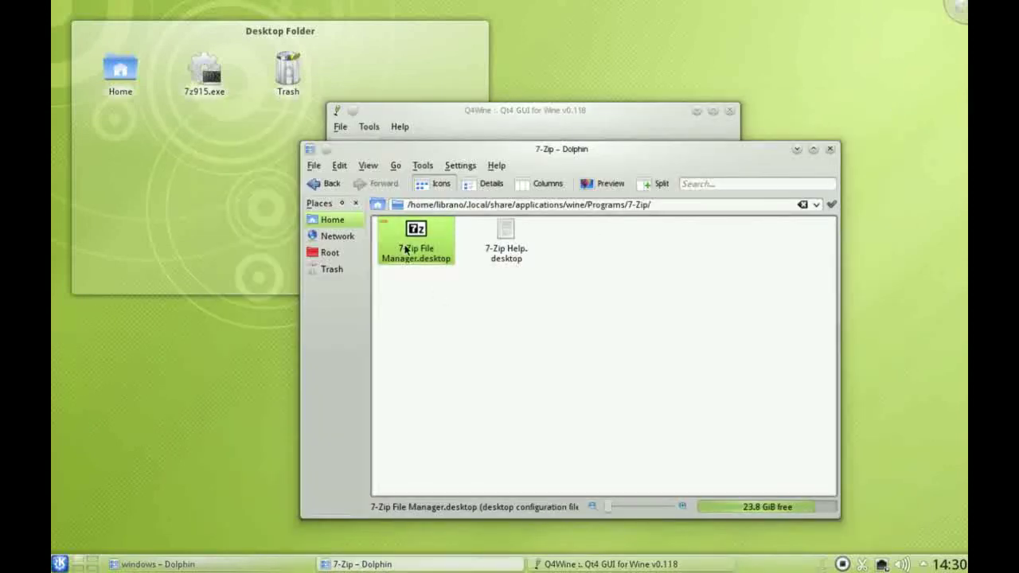
{"action": "left_click", "coordinate": [60, 563]}
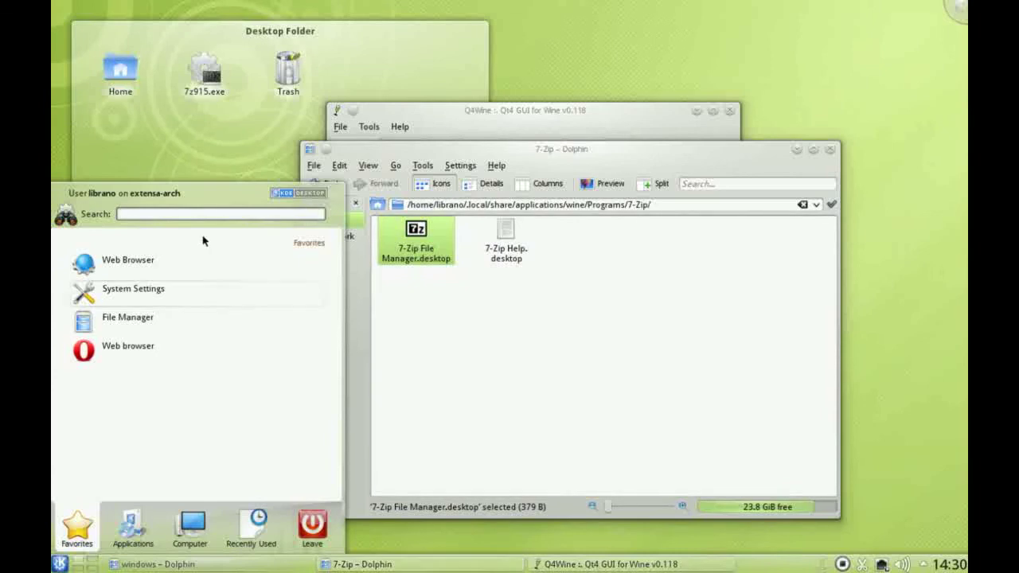
{"action": "type", "text": "7zip"}
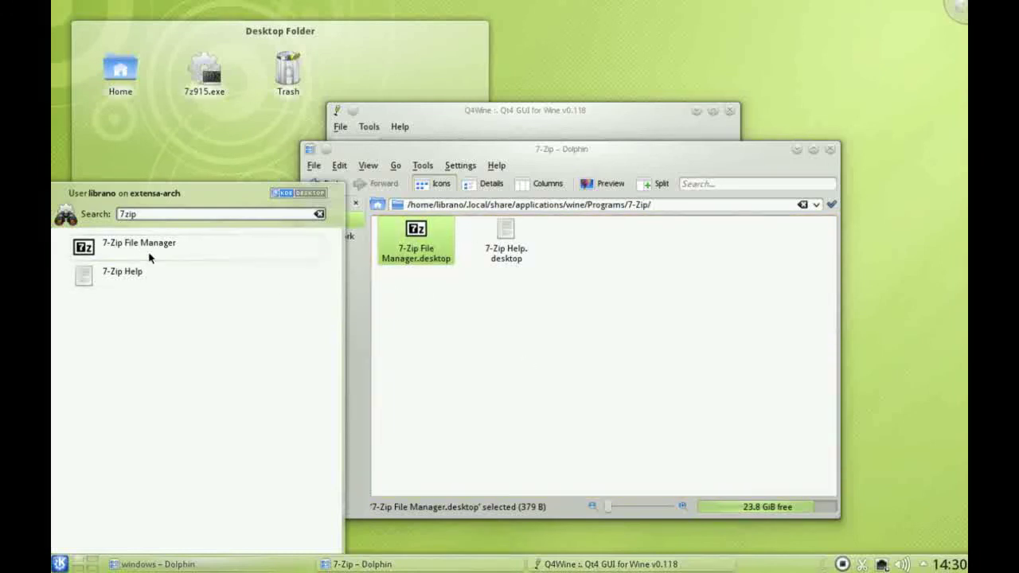
{"action": "left_click", "coordinate": [748, 253]}
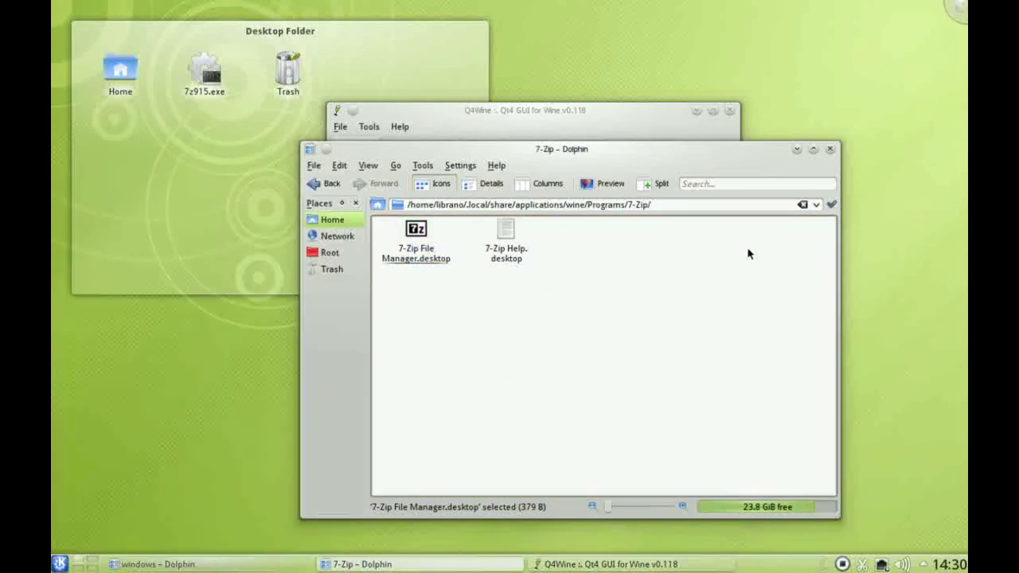
Close the file manager and explore the 7zip prefix's actions, cancelling a new directory.
{"action": "left_click", "coordinate": [830, 151]}
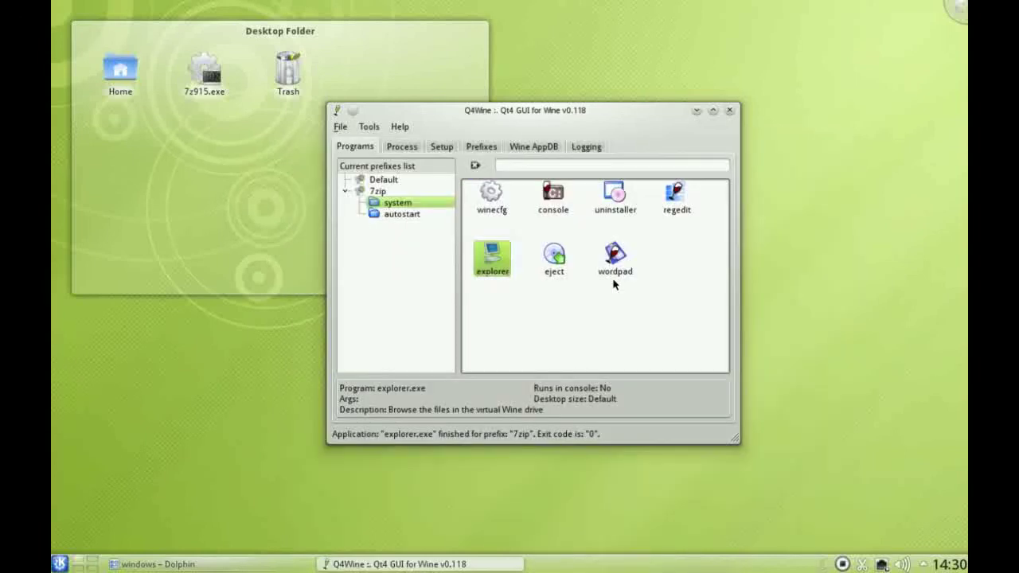
{"action": "left_click", "coordinate": [379, 193]}
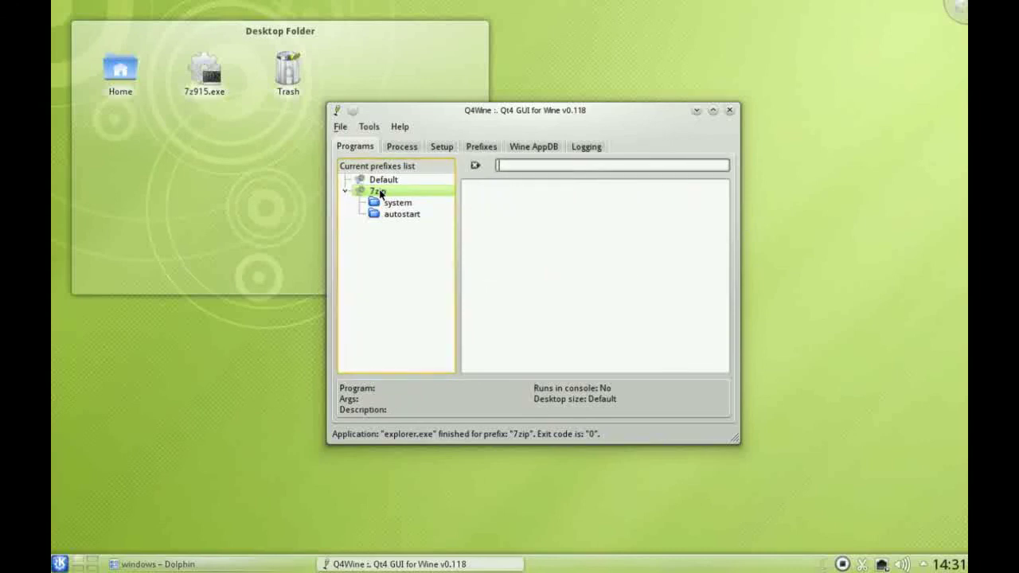
{"action": "right_click", "coordinate": [380, 193]}
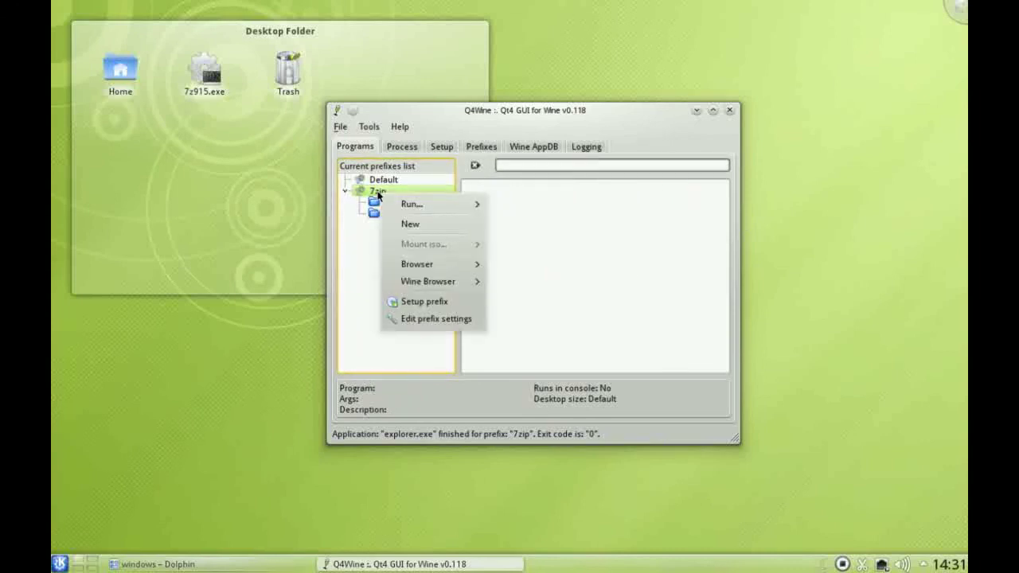
{"action": "mouse_move", "coordinate": [398, 208]}
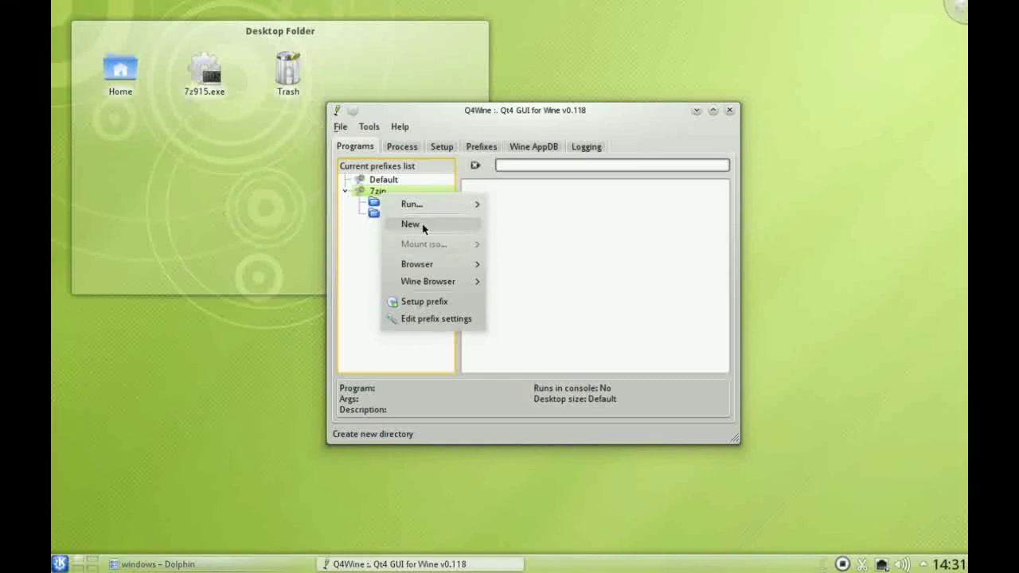
{"action": "left_click", "coordinate": [423, 224]}
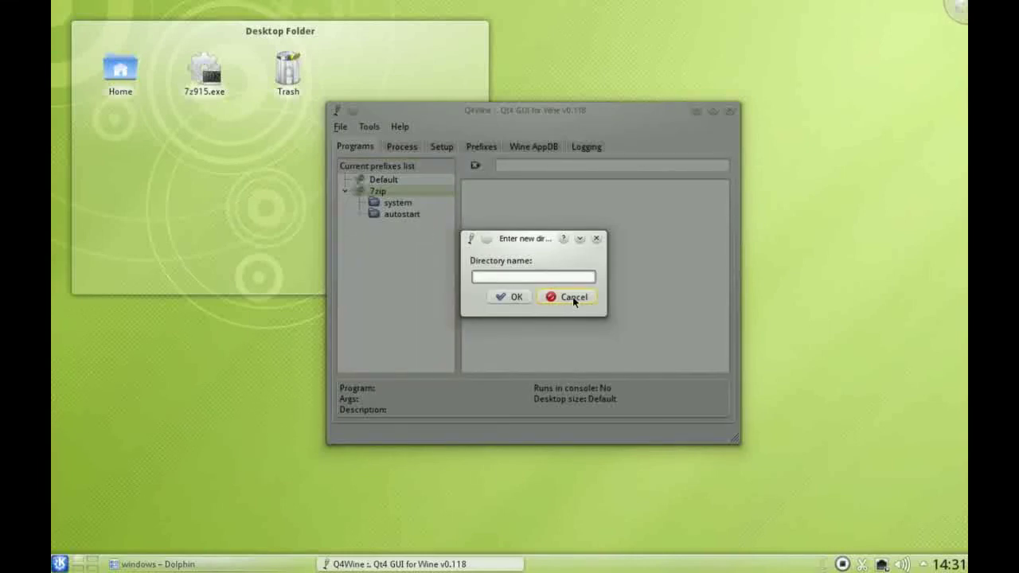
{"action": "left_click", "coordinate": [573, 296]}
{"action": "right_click", "coordinate": [404, 196]}
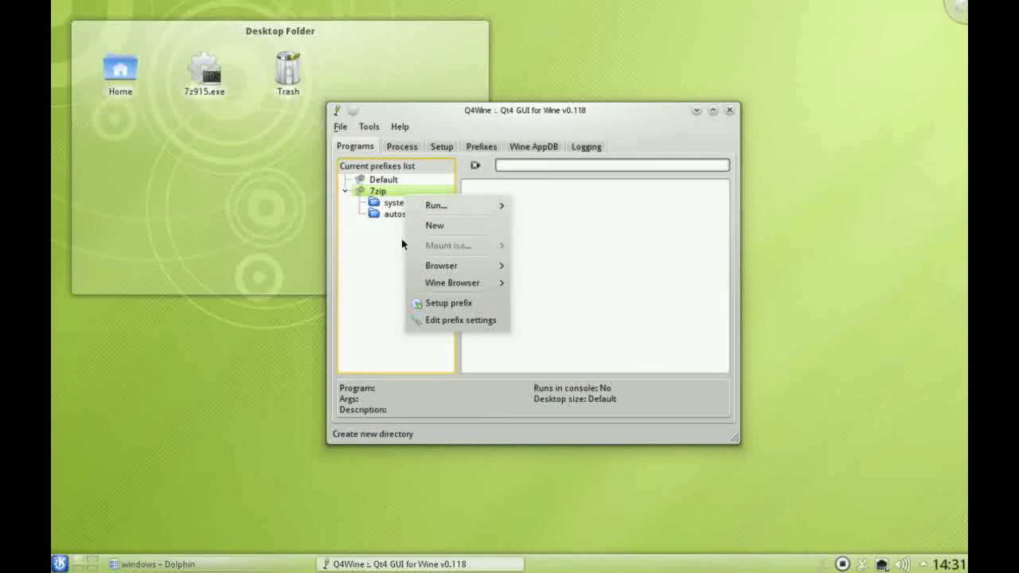
{"action": "key", "text": "Escape"}
Select the 7zip system folder and choose New from the program area's menu.
{"action": "left_click", "coordinate": [394, 203]}
{"action": "right_click", "coordinate": [539, 319]}
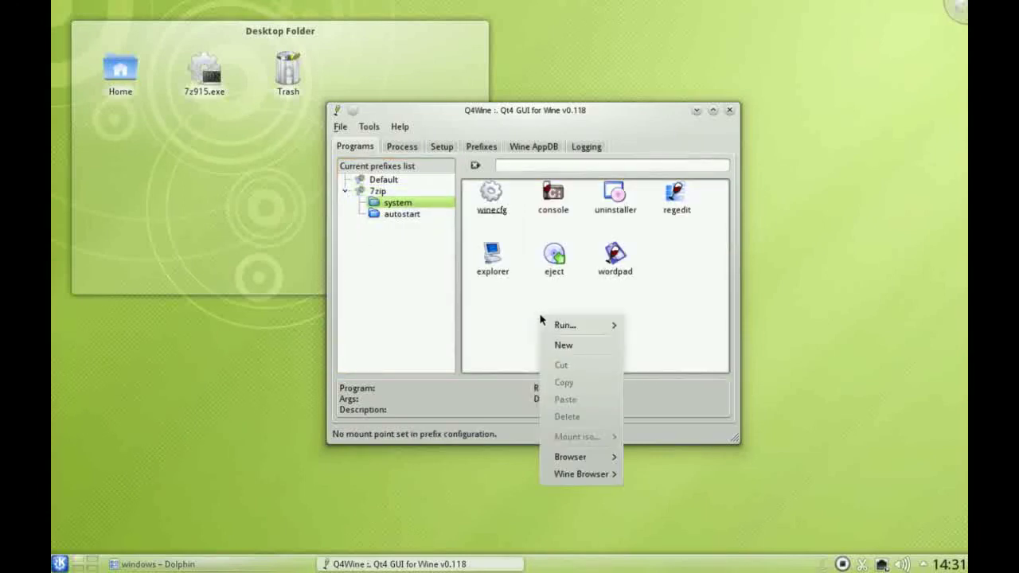
{"action": "left_click", "coordinate": [561, 345]}
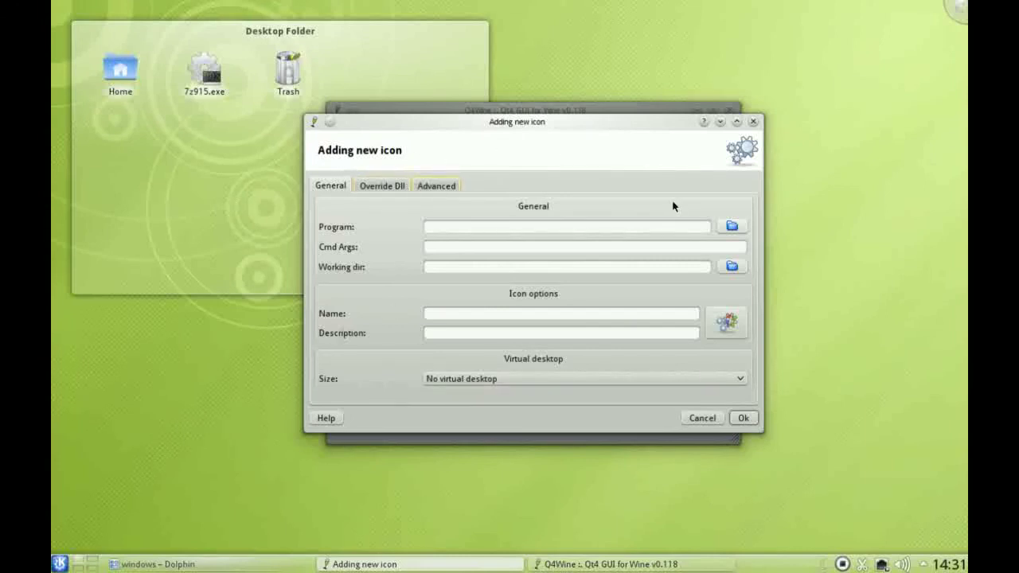
Set the new icon's program to Program Files/7-Zip/7zFM.exe, save it, and launch the 7zFM icon.
{"action": "left_click", "coordinate": [732, 226]}
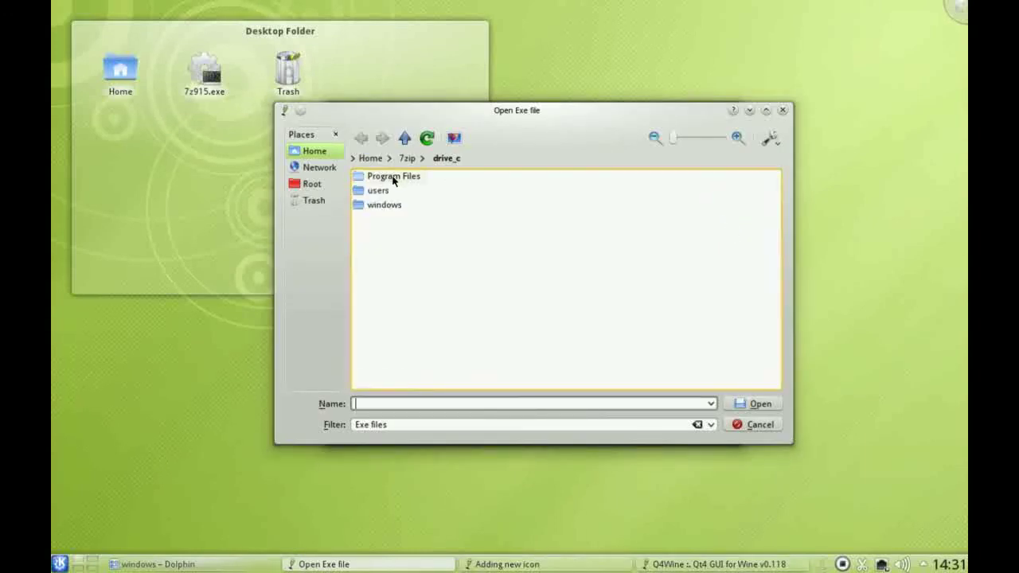
{"action": "left_click", "coordinate": [392, 178]}
{"action": "left_click", "coordinate": [384, 176]}
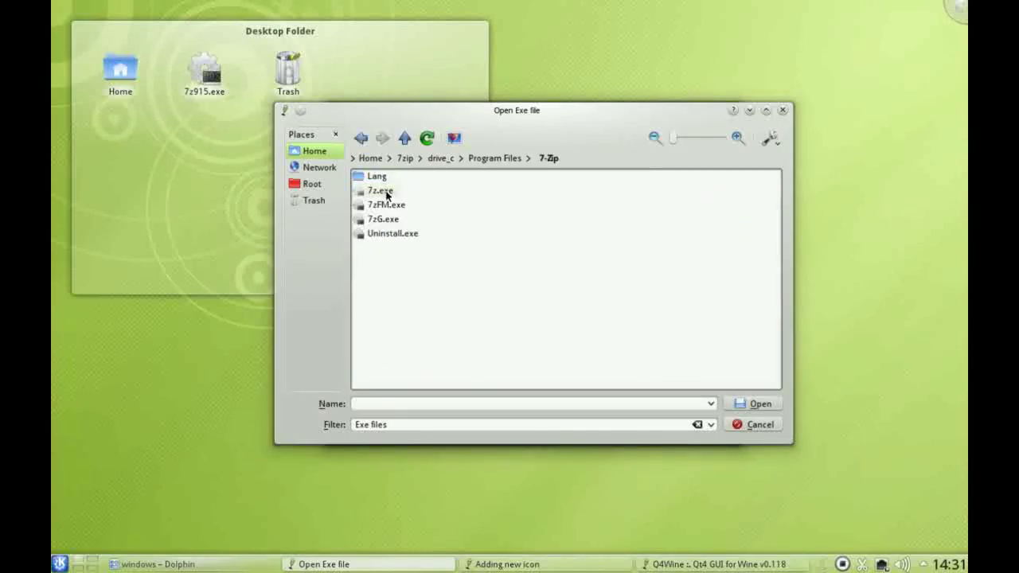
{"action": "double_click", "coordinate": [387, 194]}
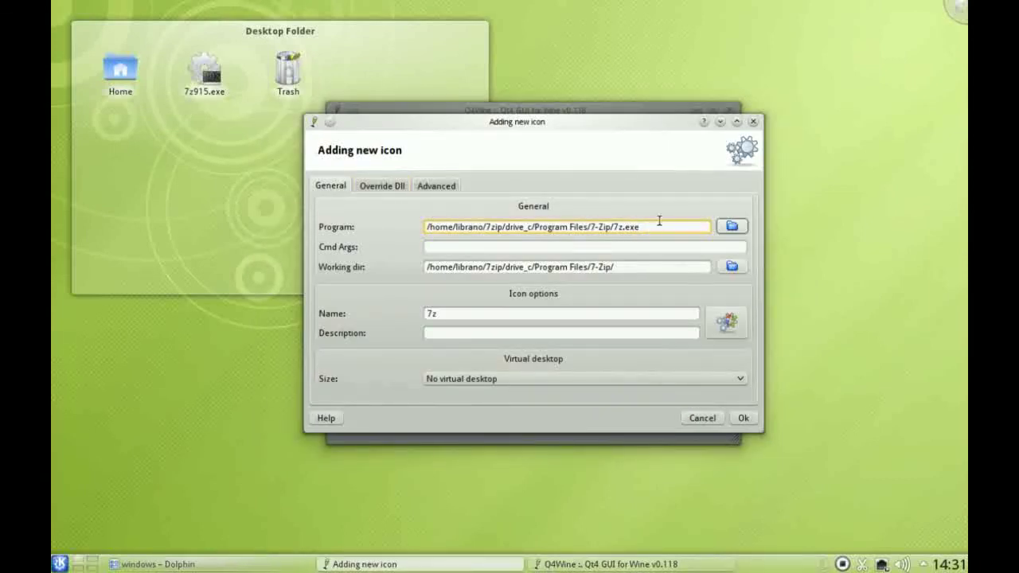
{"action": "left_click", "coordinate": [732, 226]}
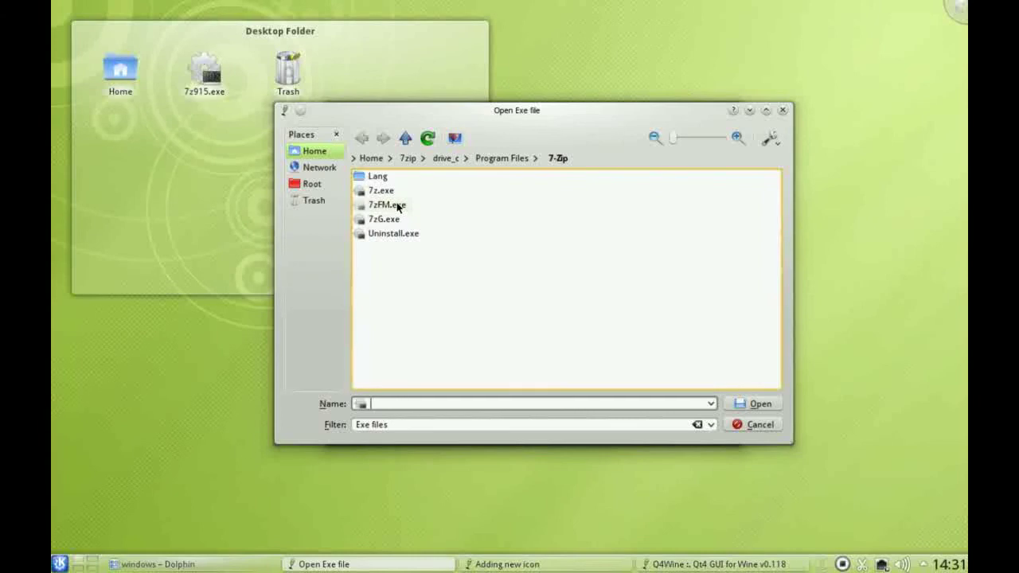
{"action": "double_click", "coordinate": [388, 205]}
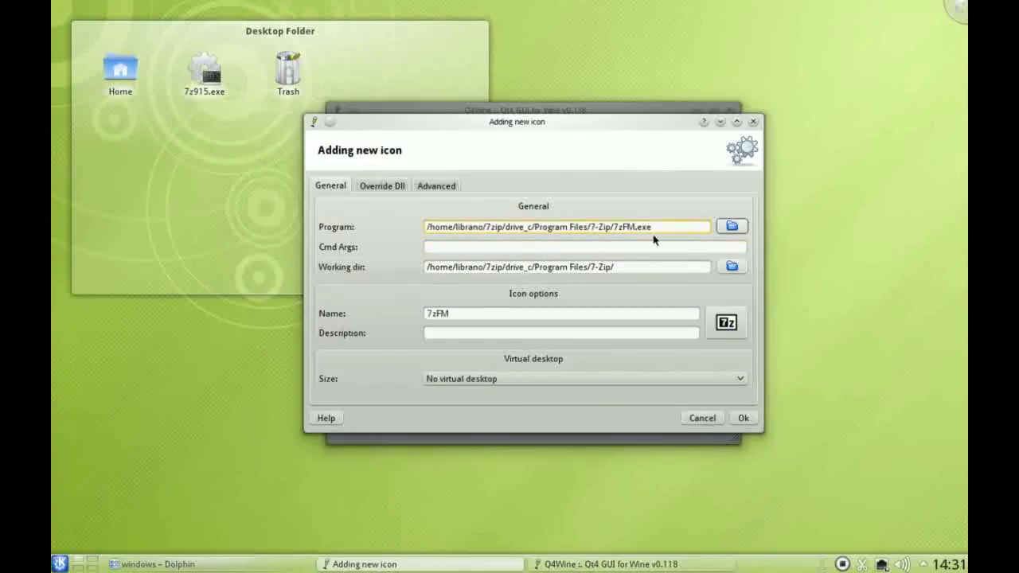
{"action": "left_click", "coordinate": [740, 418]}
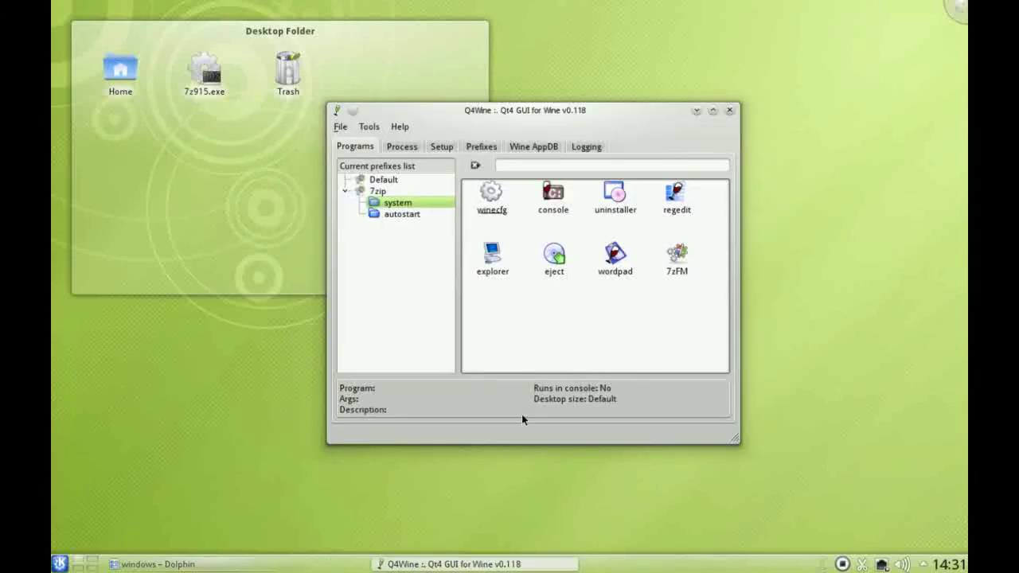
{"action": "left_click", "coordinate": [677, 267]}
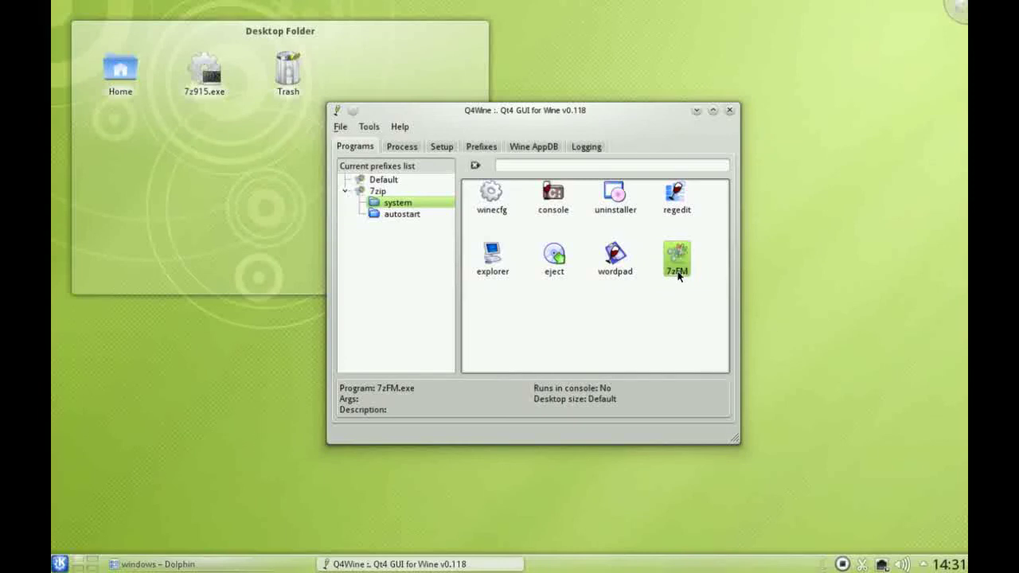
{"action": "double_click", "coordinate": [677, 270]}
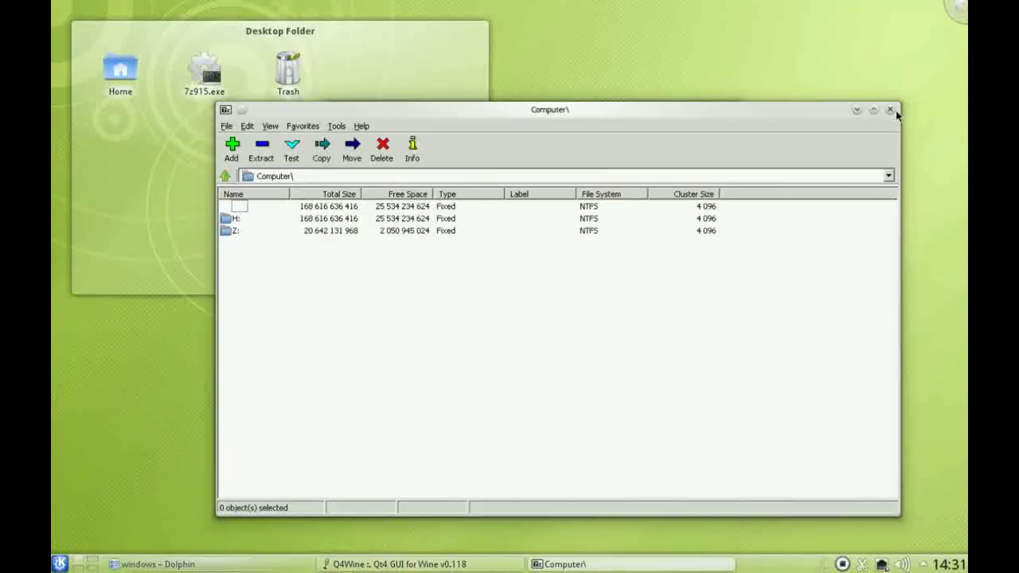
Close 7-Zip File Manager and collapse the 7zip prefix branch.
{"action": "left_click", "coordinate": [892, 110]}
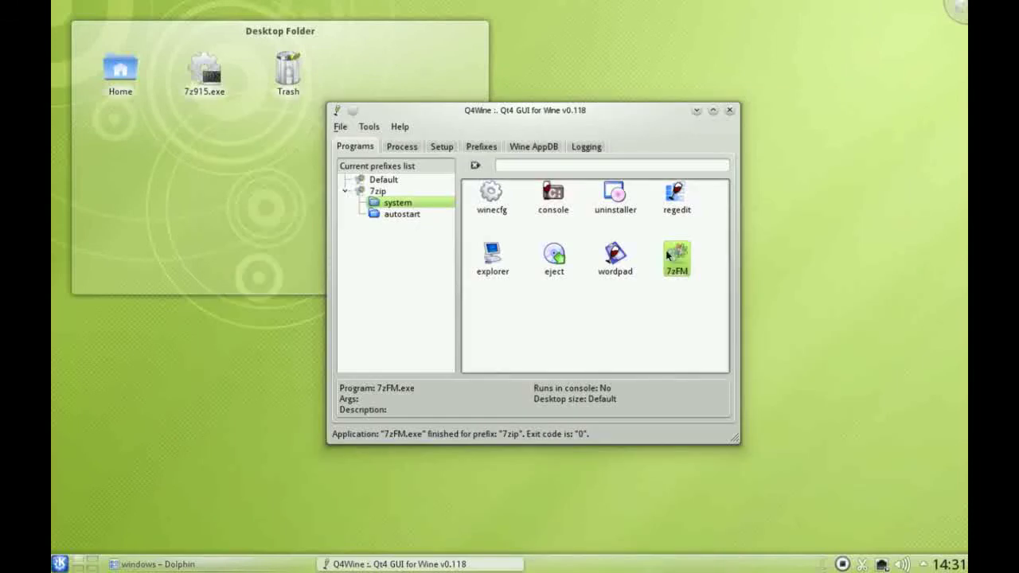
{"action": "left_click", "coordinate": [346, 191]}
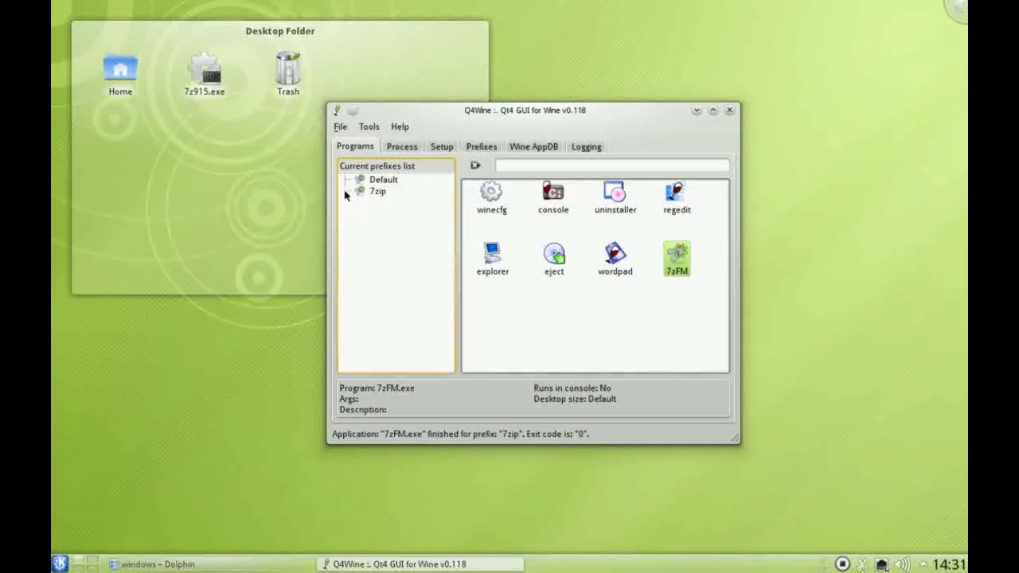
{"action": "left_click", "coordinate": [476, 298]}
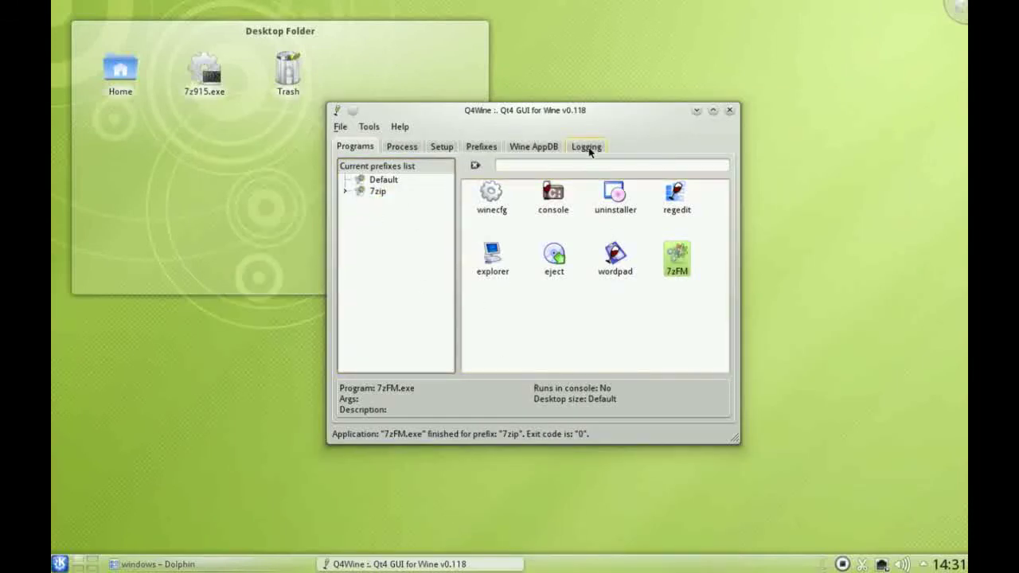
Cycle through the AppDB, Prefixes, Setup and Process tabs back to Programs, then check the Tools and Help menus.
{"action": "left_click", "coordinate": [534, 146]}
{"action": "left_click", "coordinate": [477, 147]}
{"action": "left_click", "coordinate": [442, 147]}
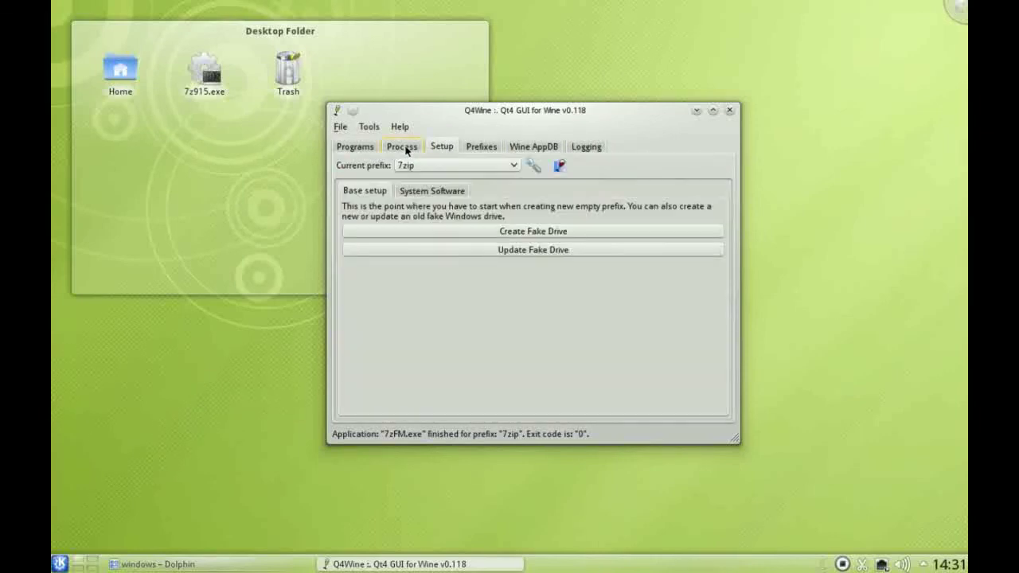
{"action": "left_click", "coordinate": [402, 147]}
{"action": "left_click", "coordinate": [355, 148]}
{"action": "left_click", "coordinate": [376, 128]}
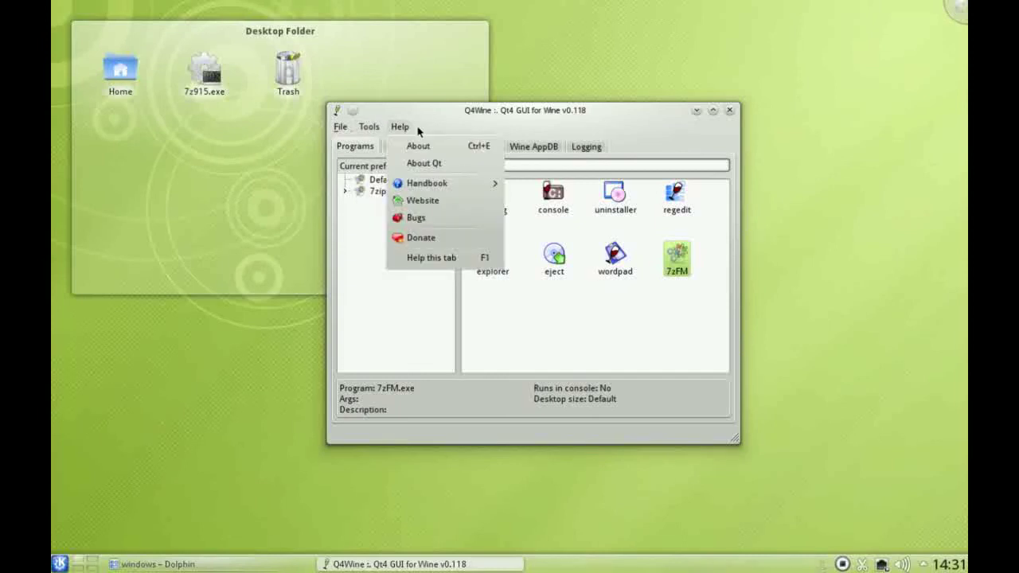
{"action": "left_click", "coordinate": [607, 130]}
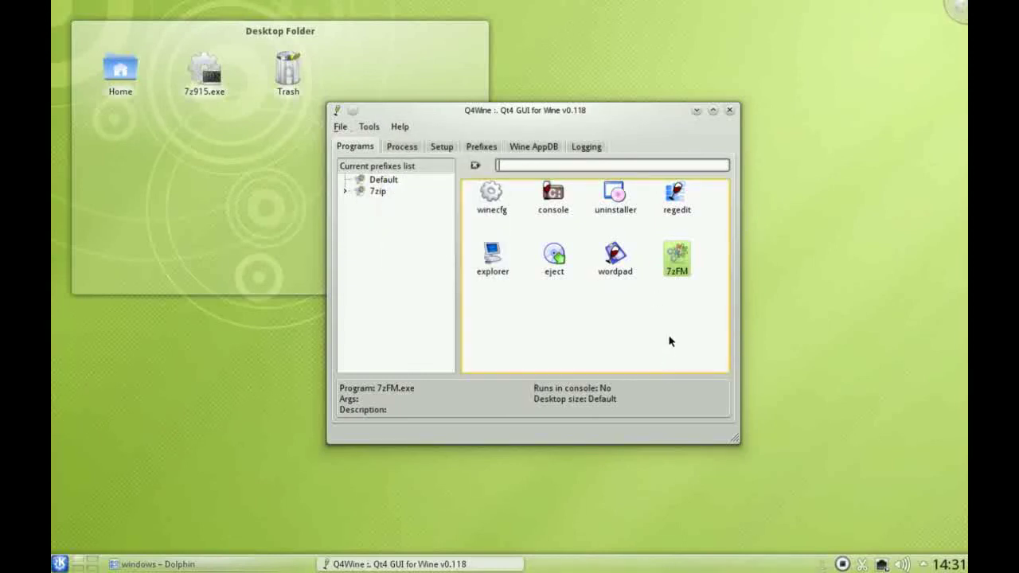